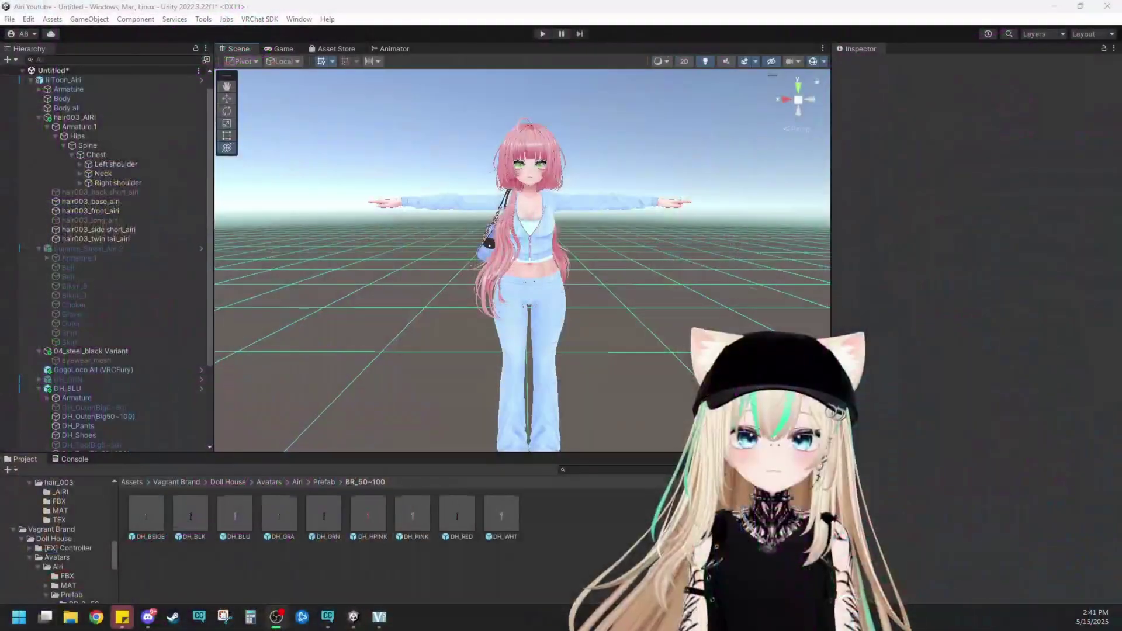
- Inspect the avatar's feet inside the blue slippers from the front, side and underneath for clipping
drag(215, 275, 212, 275)
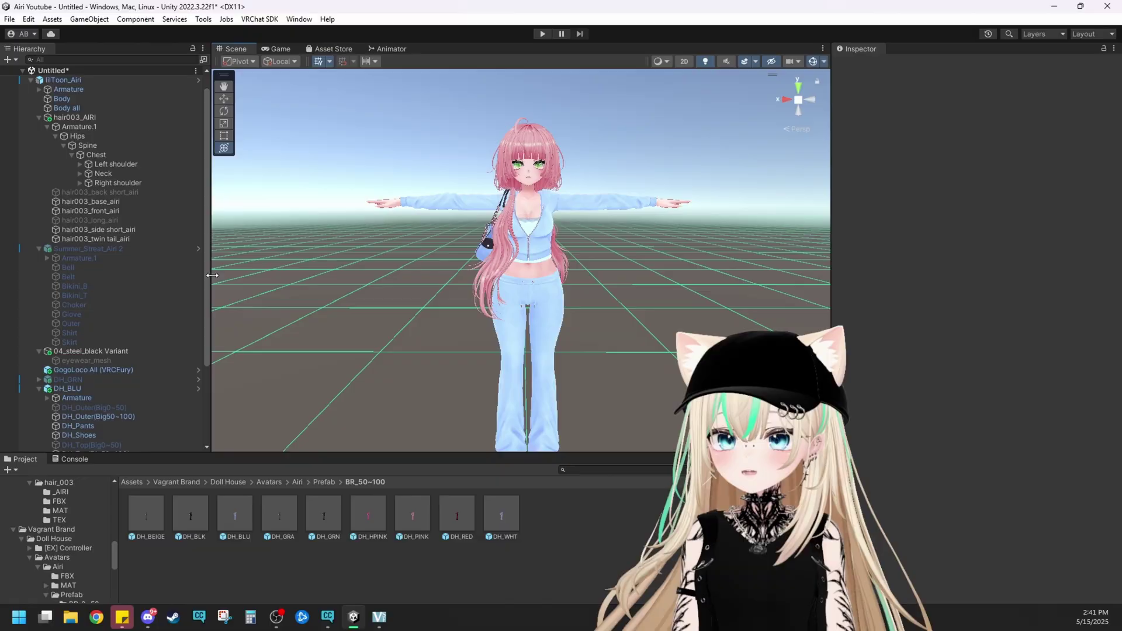
middle_drag(377, 320, 362, 300)
right_drag(383, 330, 321, 340)
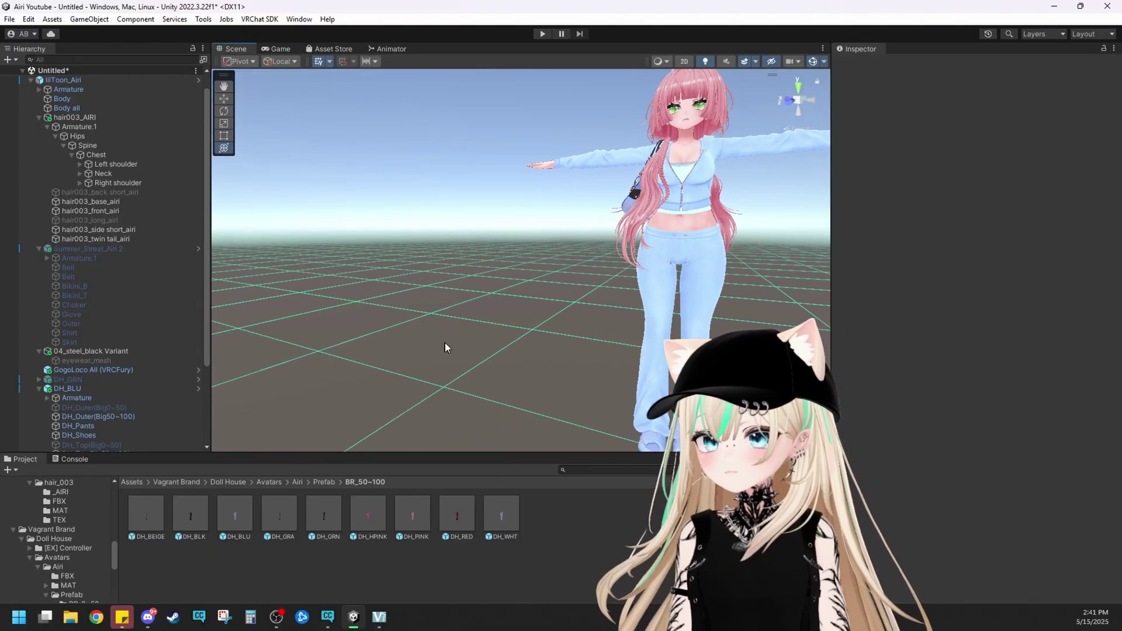
scroll(445, 342, up, 3)
middle_drag(445, 343, 423, 310)
scroll(423, 311, up, 3)
right_drag(423, 310, 523, 211)
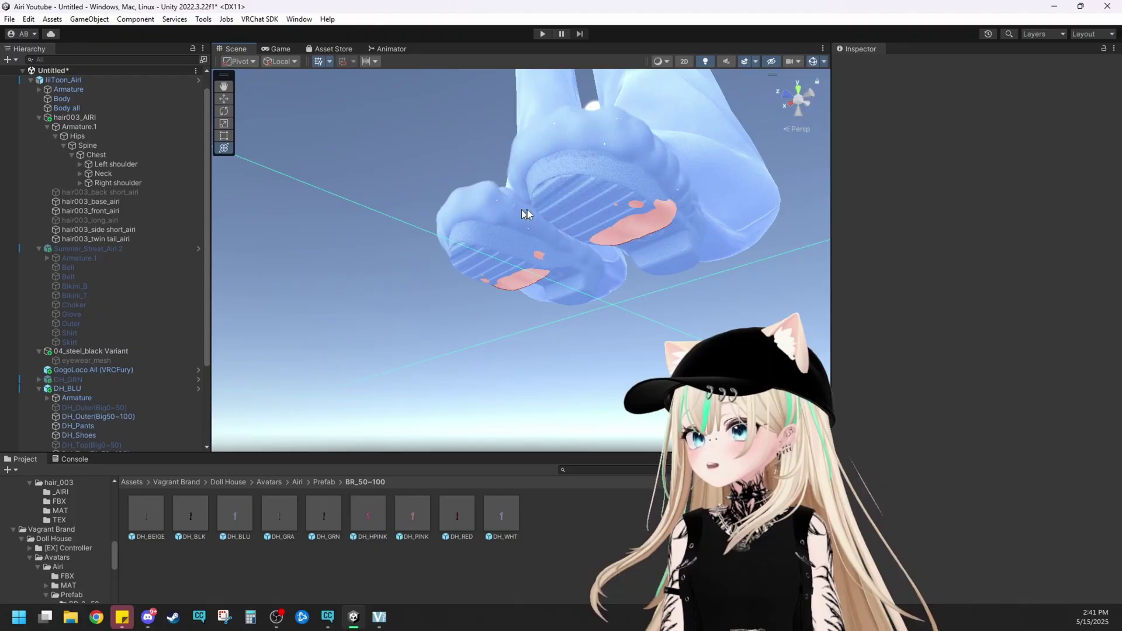
middle_drag(523, 211, 581, 247)
right_drag(581, 248, 612, 300)
scroll(612, 299, down, 3)
middle_drag(613, 299, 597, 315)
right_drag(597, 315, 602, 393)
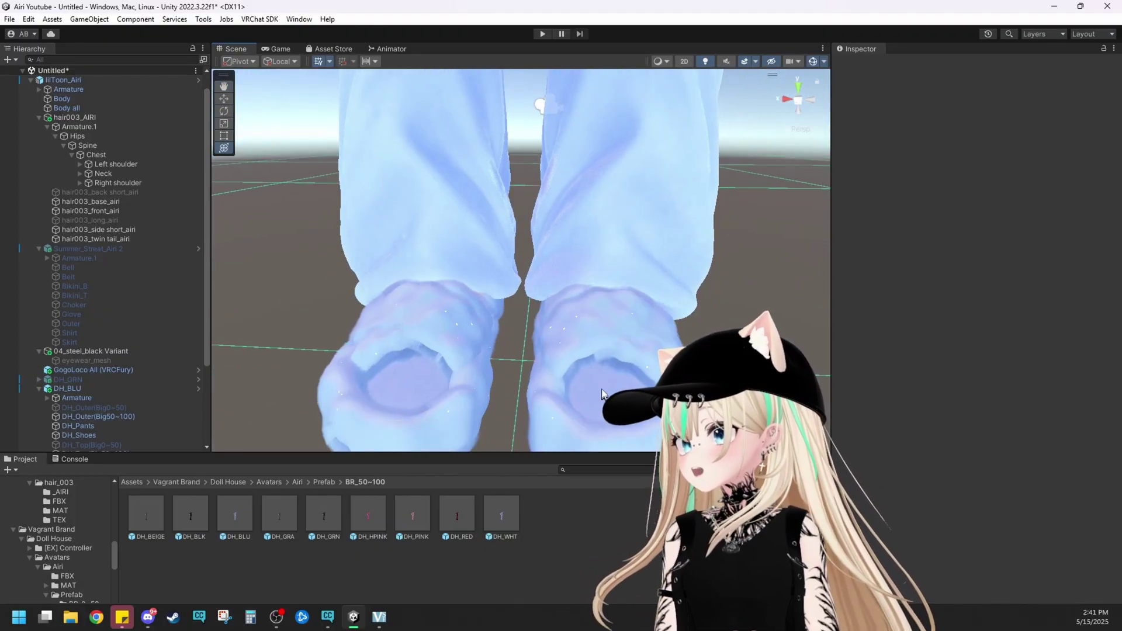
right_drag(269, 311, 496, 301)
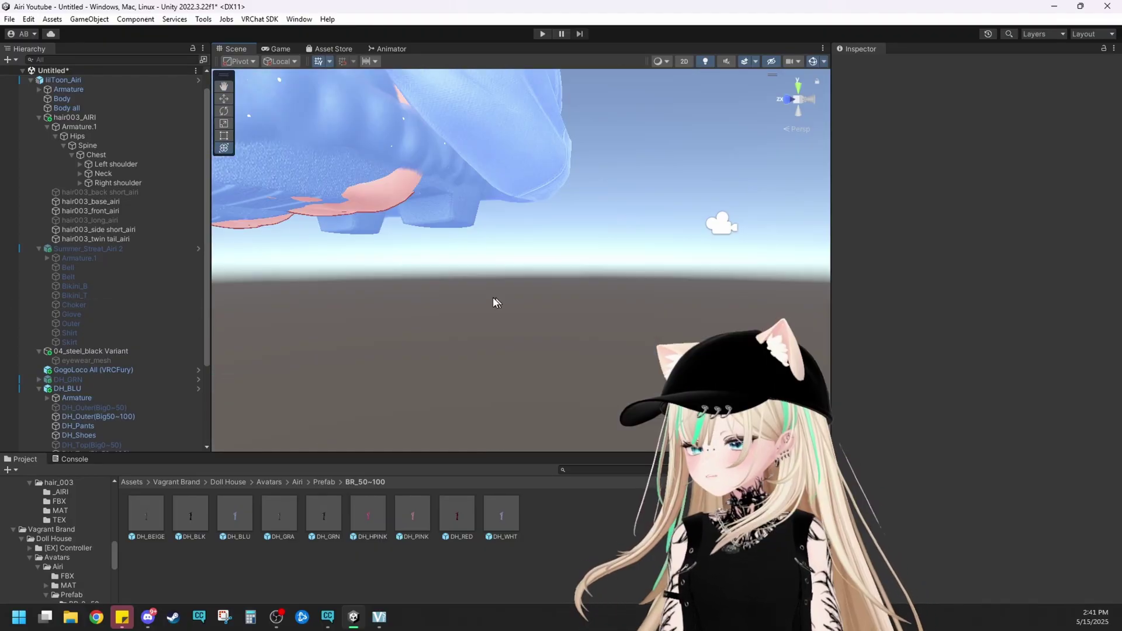
middle_drag(394, 287, 435, 429)
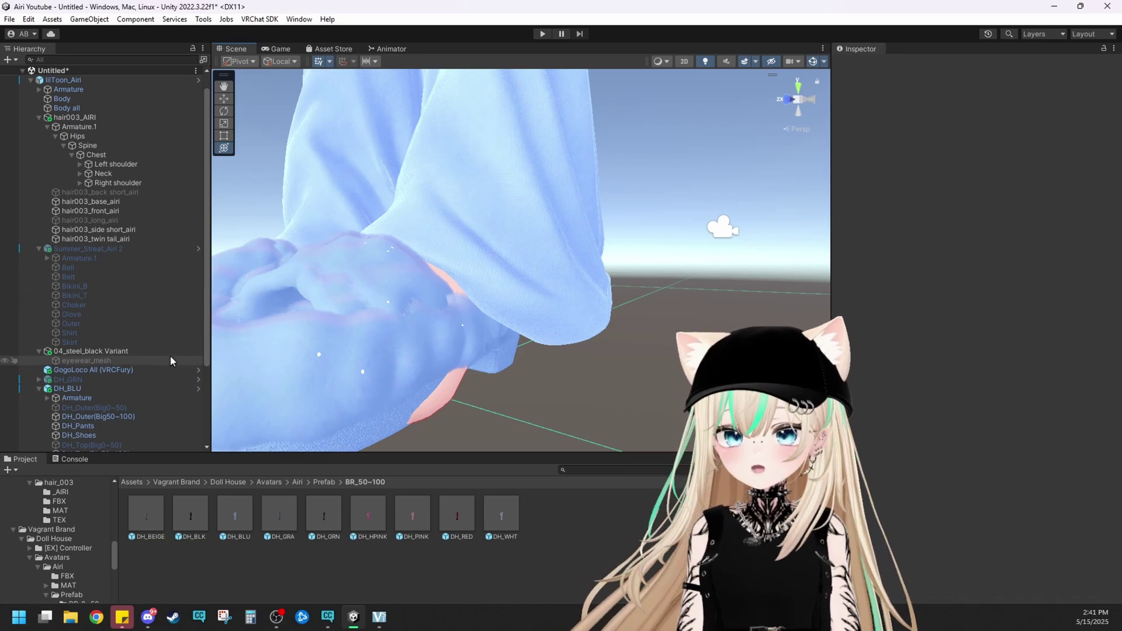
- Select the avatar's Body all mesh and set its High heels_OFF blendshape to 100
scroll(364, 326, down, 6)
middle_drag(374, 328, 378, 351)
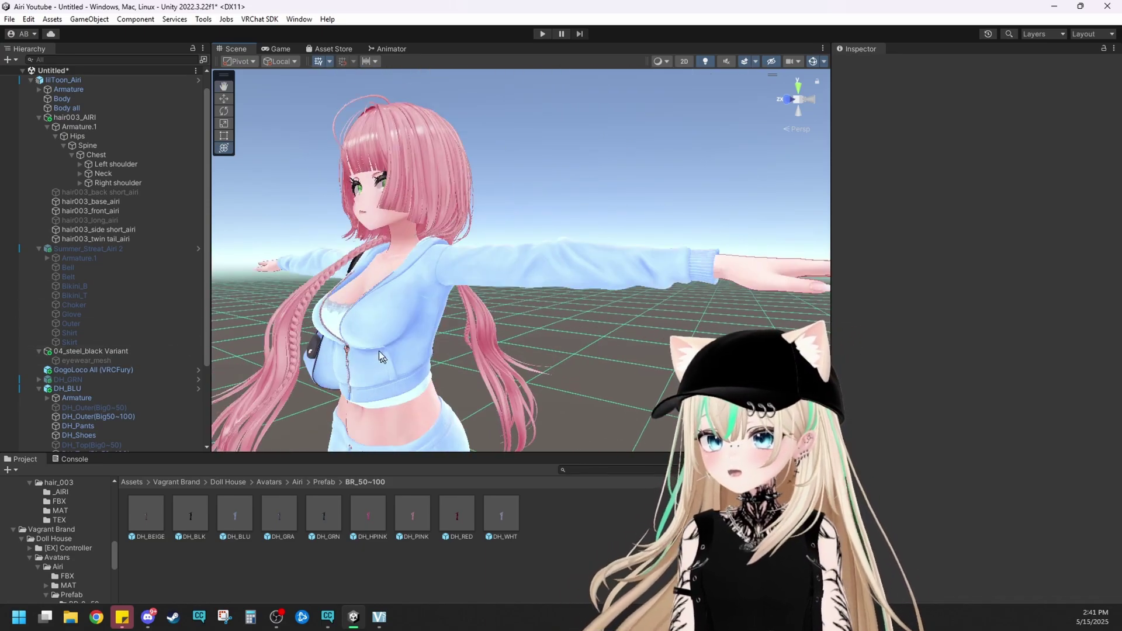
scroll(378, 350, up, 2)
right_drag(378, 350, 514, 336)
right_drag(579, 284, 603, 282)
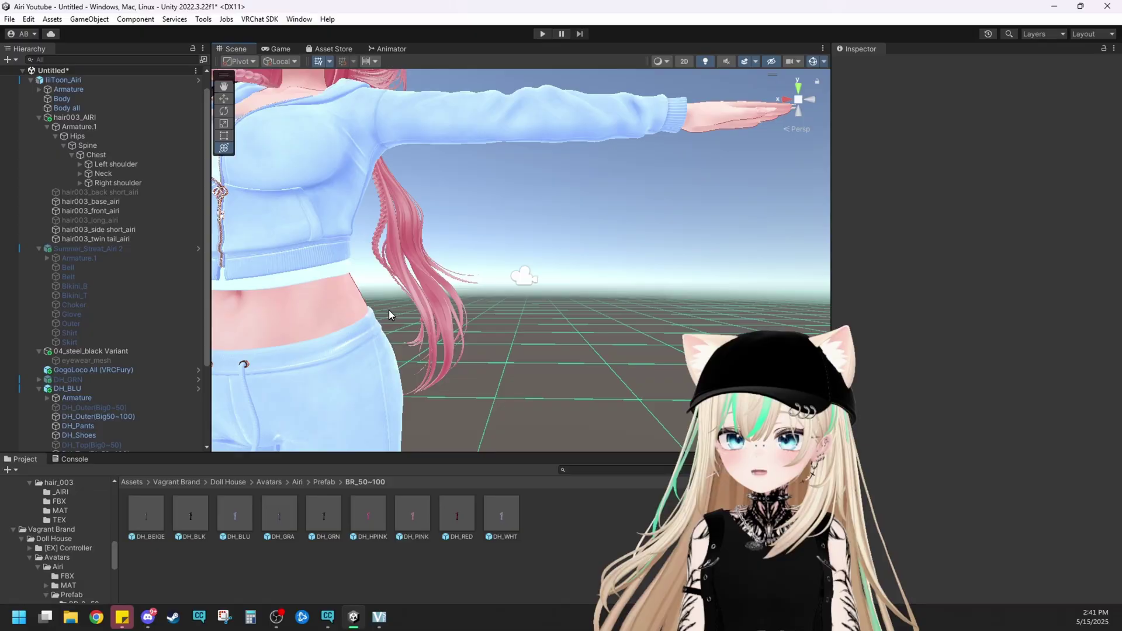
click(700, 117)
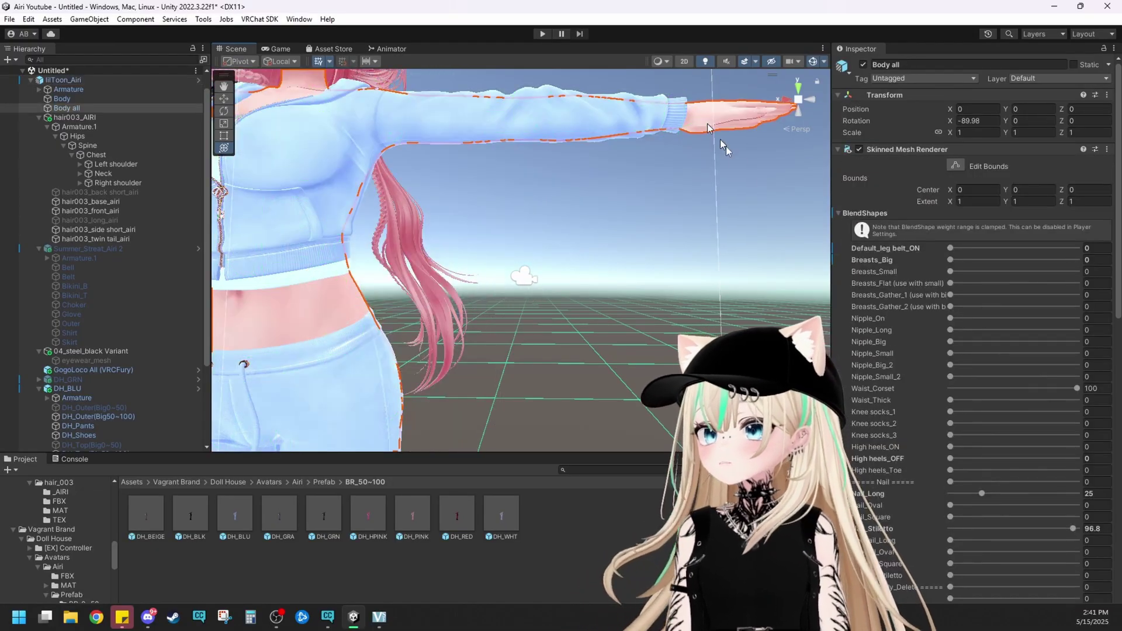
key(f)
scroll(987, 398, down, 3)
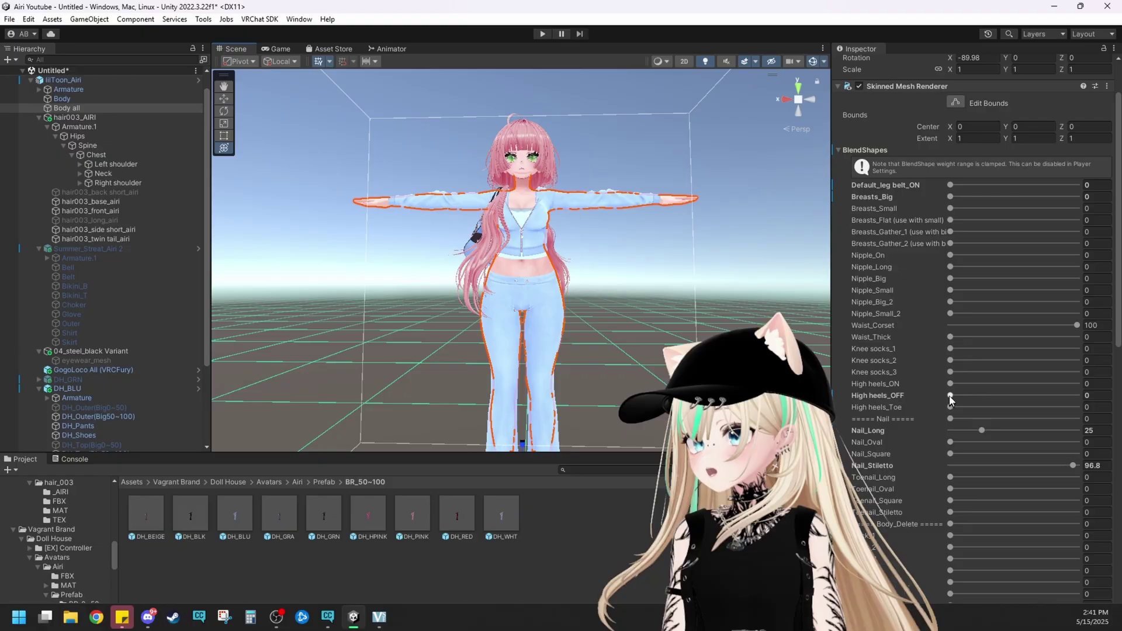
middle_drag(640, 394, 682, 322)
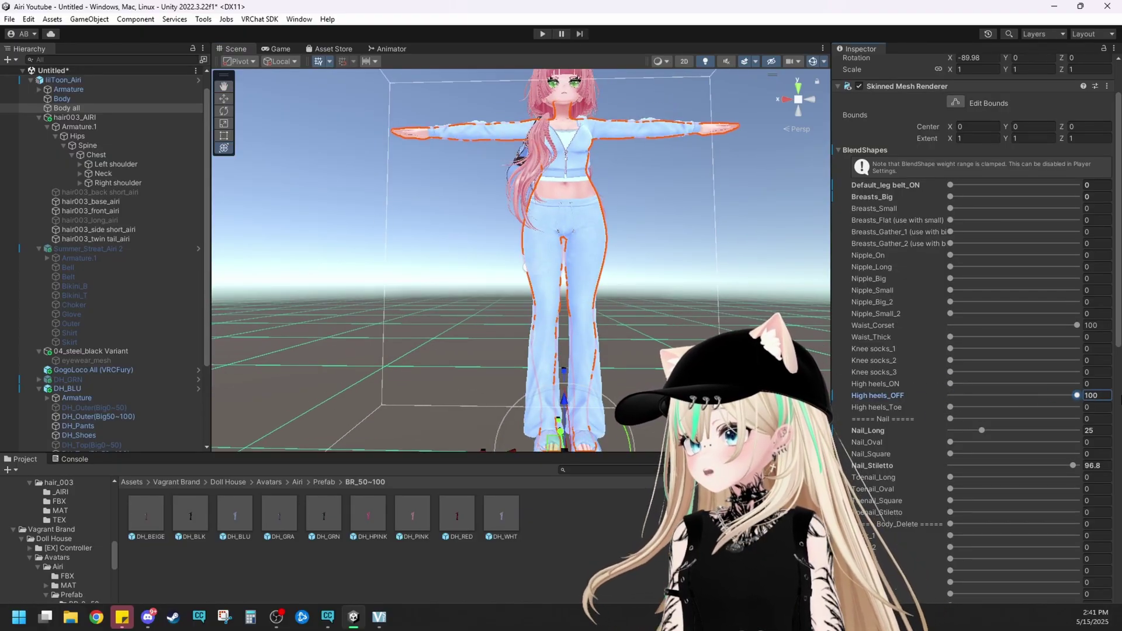
- Check how the adjusted feet sit in the blue slippers with the mesh deselected
middle_drag(524, 267, 510, 266)
scroll(509, 292, up, 2)
middle_drag(511, 318, 511, 258)
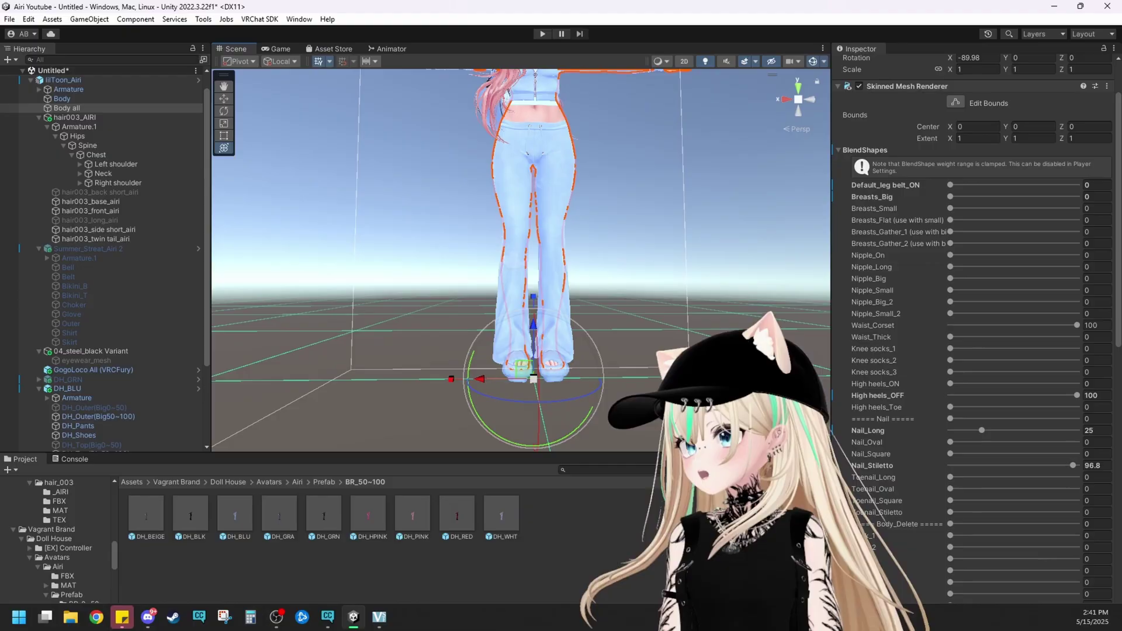
scroll(510, 258, up, 5)
right_drag(510, 258, 482, 298)
click(577, 306)
click(611, 184)
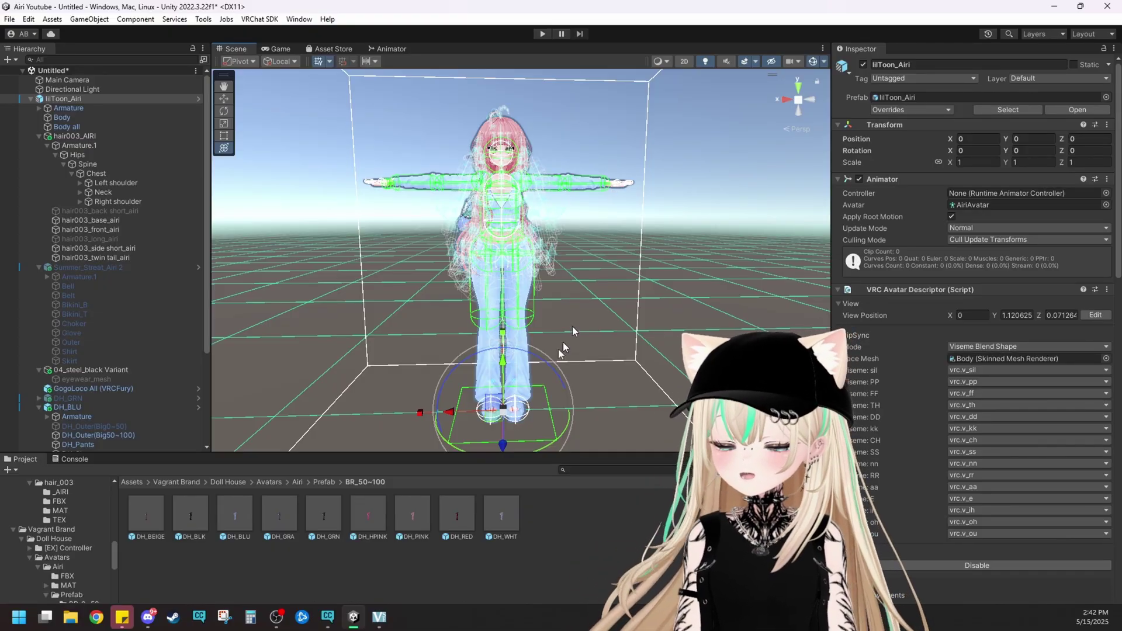
scroll(530, 400, up, 3)
middle_drag(531, 400, 536, 378)
click(627, 334)
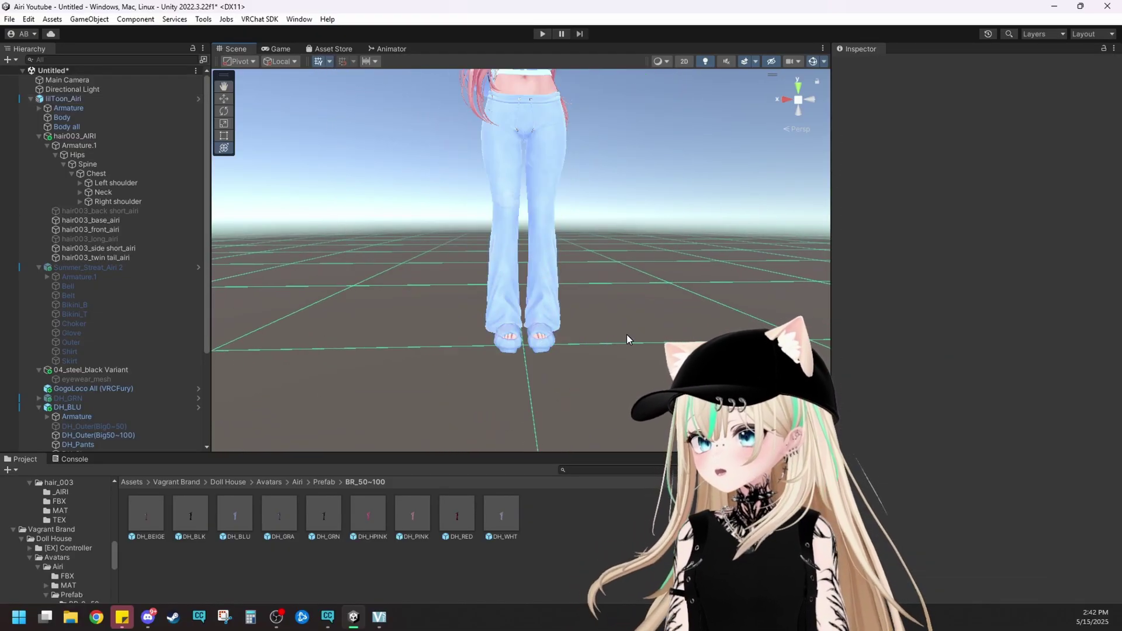
middle_drag(604, 337, 599, 341)
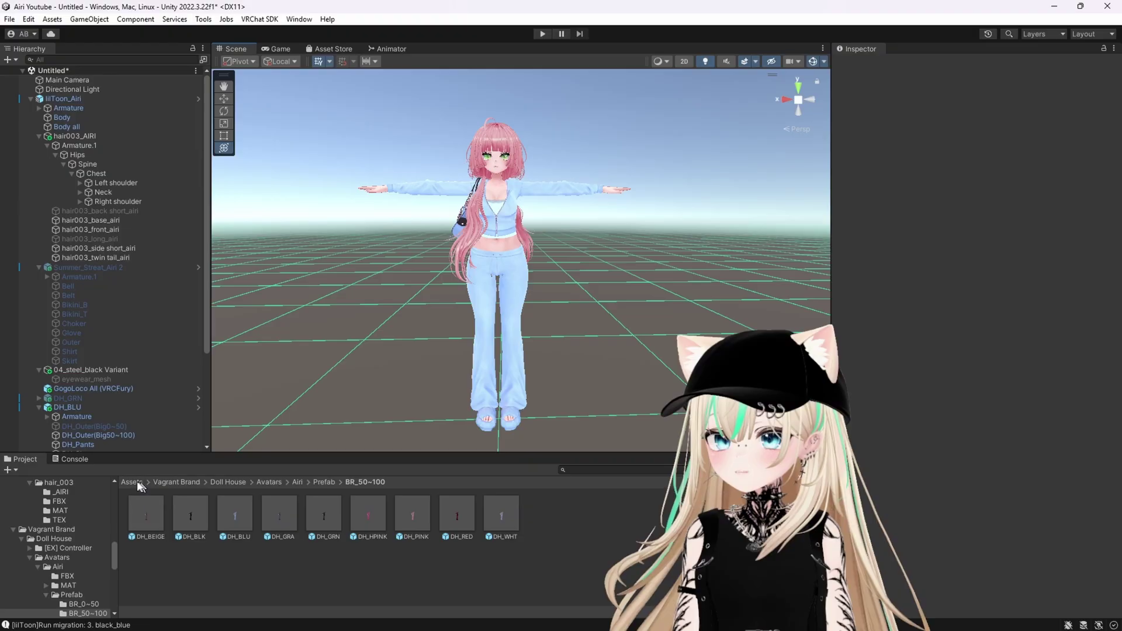
- Delete the inactive DH_GRN outfit from the avatar
click(138, 483)
click(69, 408)
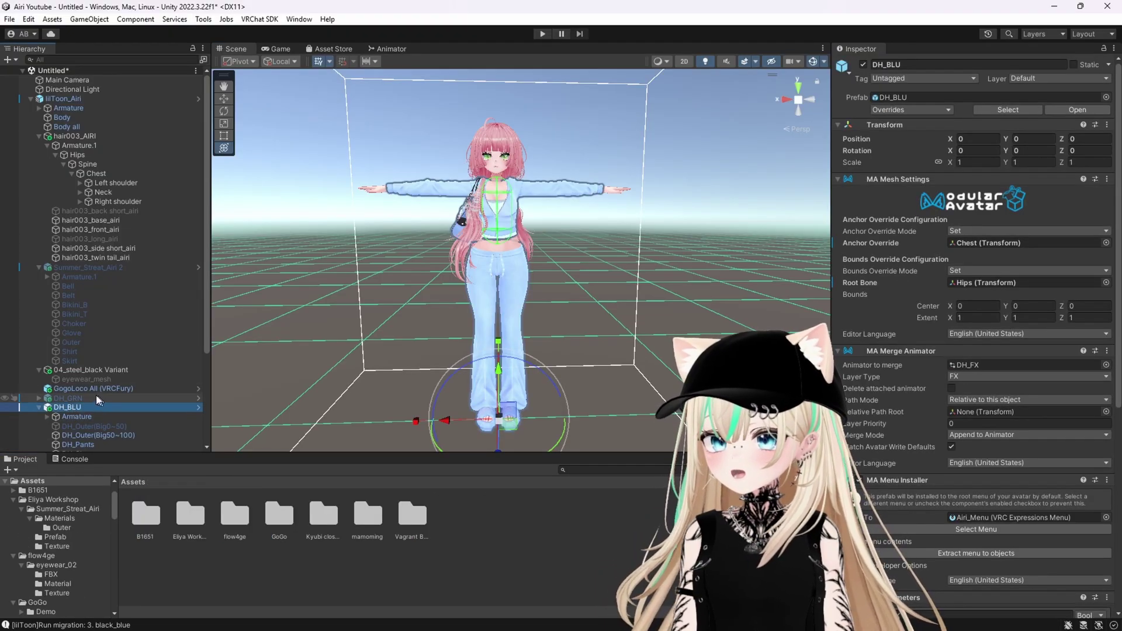
right_click(92, 397)
click(117, 270)
- Add a VRCFury Toggle component to the DH_BLU outfit object
click(60, 398)
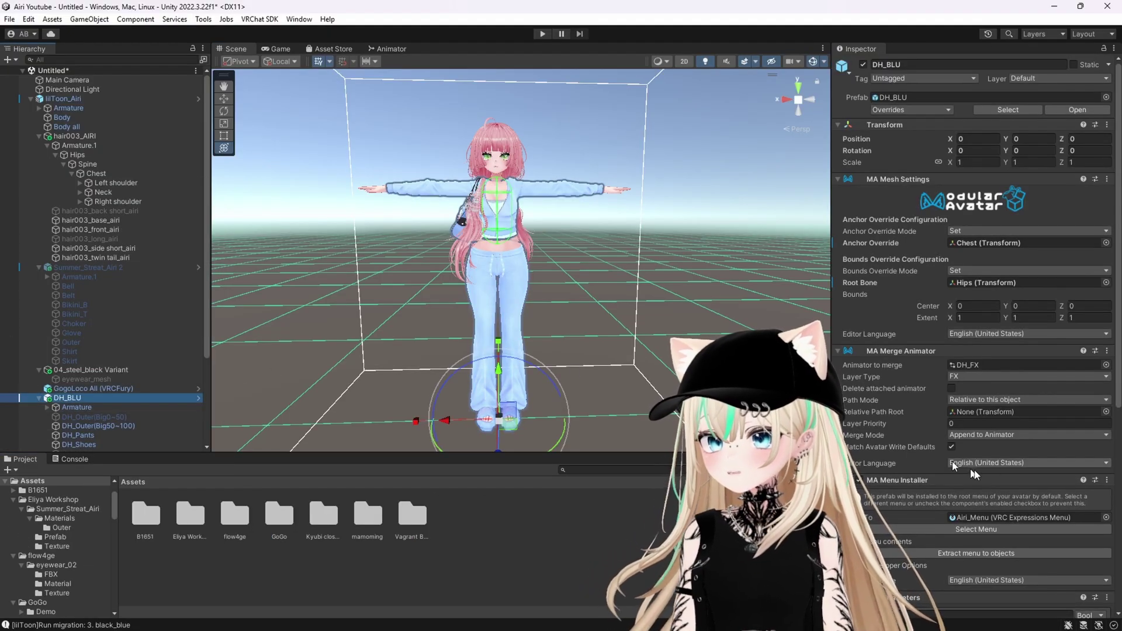
scroll(952, 466, down, 10)
click(940, 605)
text(BLEND)
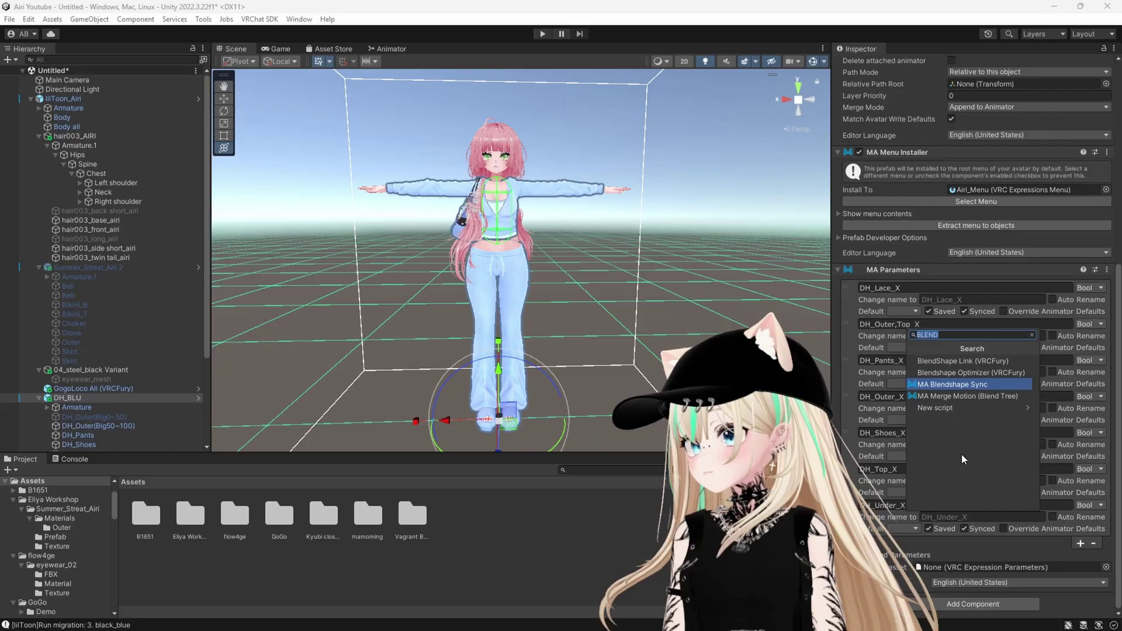
text(TOGGLE)
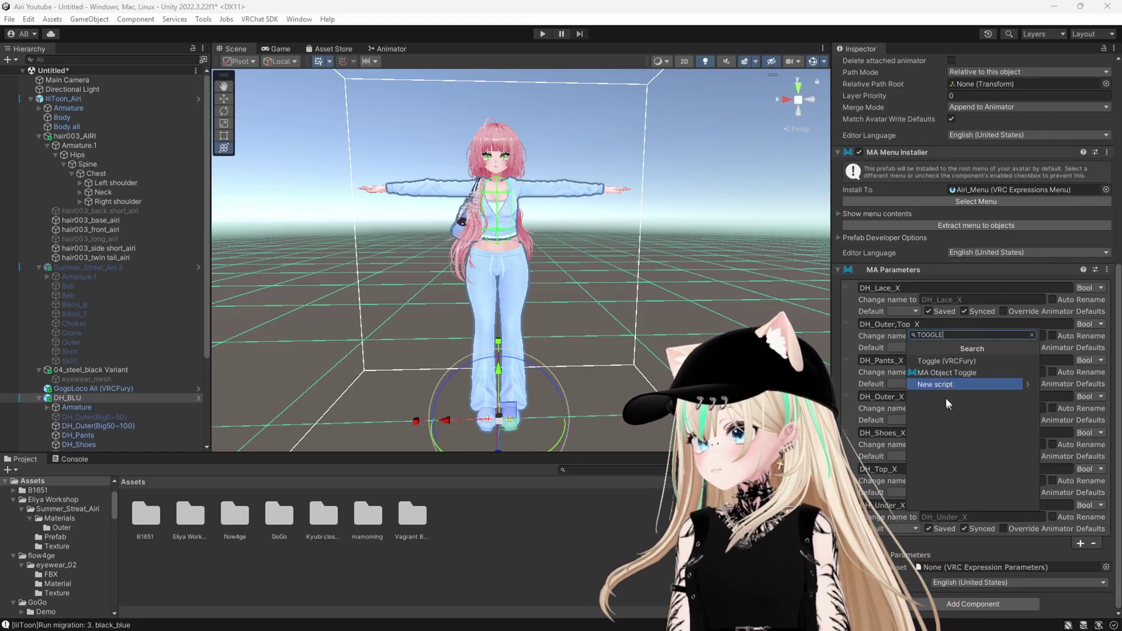
click(929, 360)
- Set the new VRCFury toggle's menu path to Custom/Dollhouse Toggle
scroll(931, 479, up, 10)
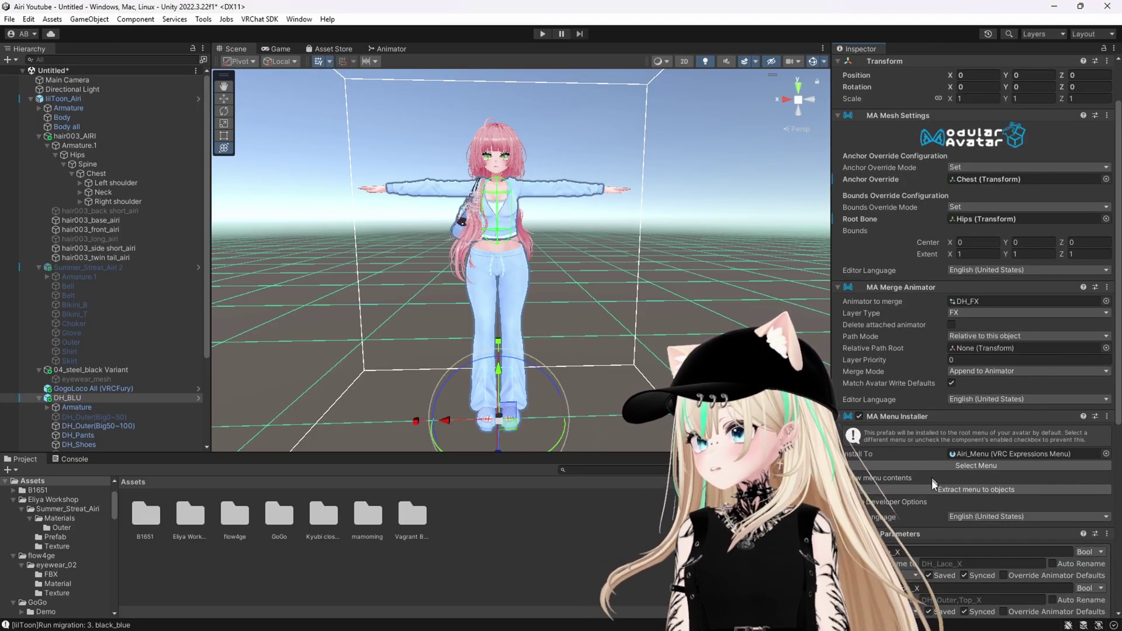
scroll(931, 479, down, 10)
click(929, 559)
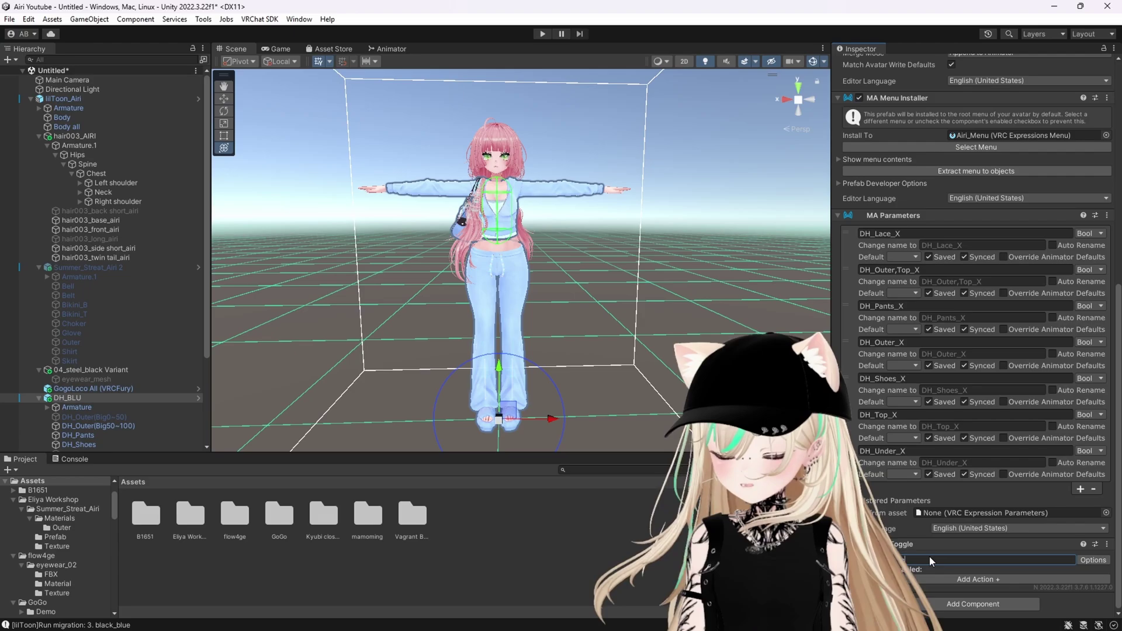
text(Custom/Dollhouse)
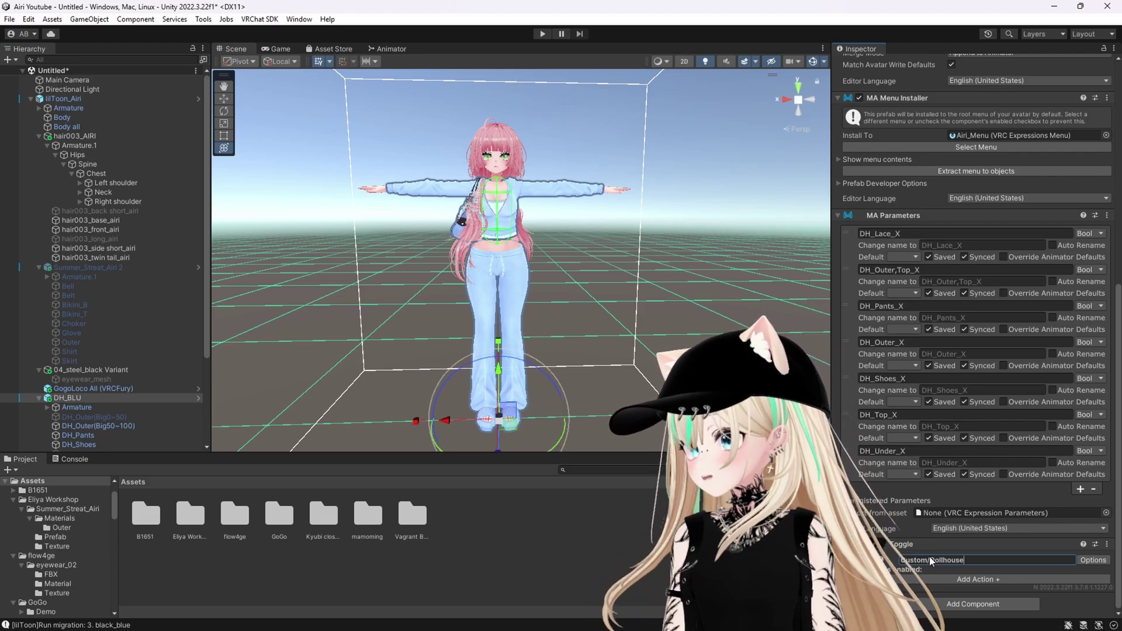
text( Toggle)
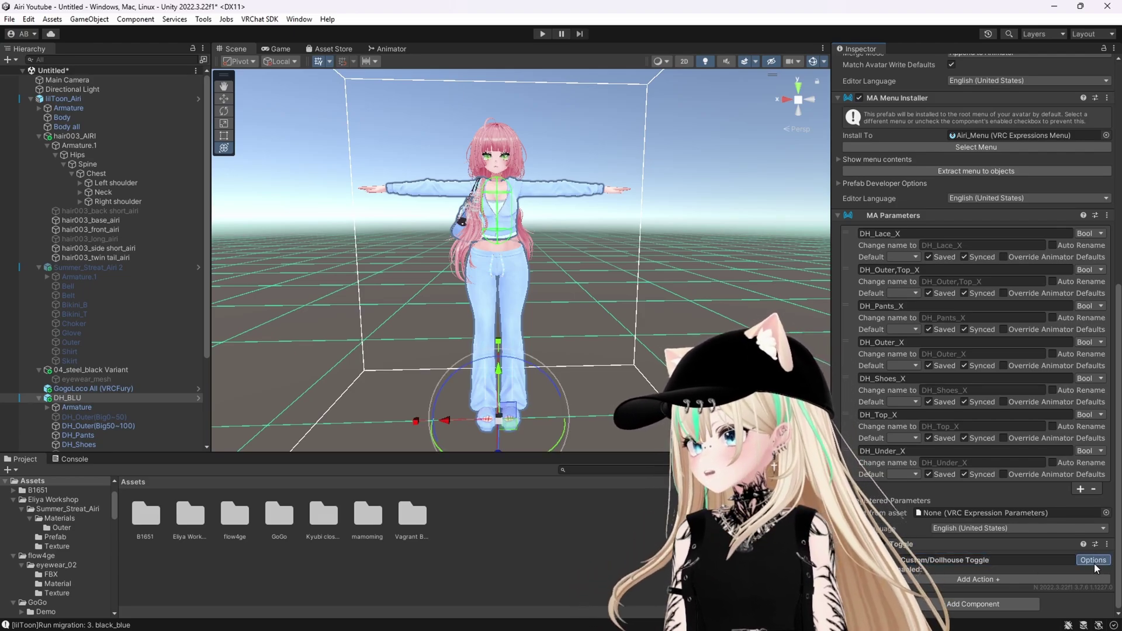
- Make the Dollhouse toggle Saved Between Worlds and give it an Object Toggle action
click(1092, 560)
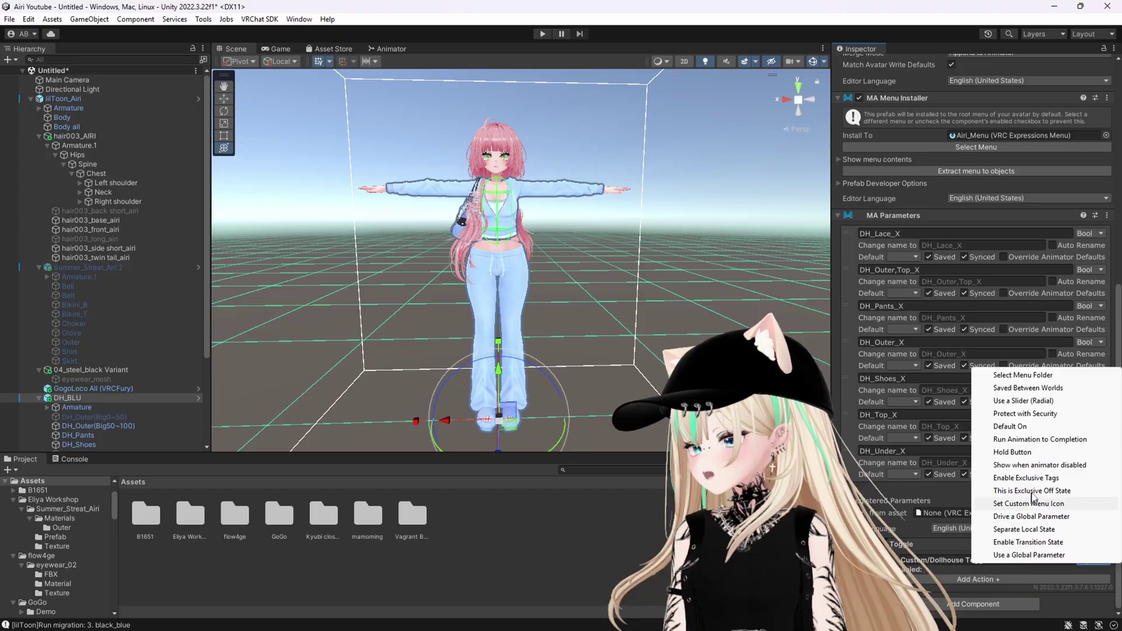
click(1049, 389)
click(918, 579)
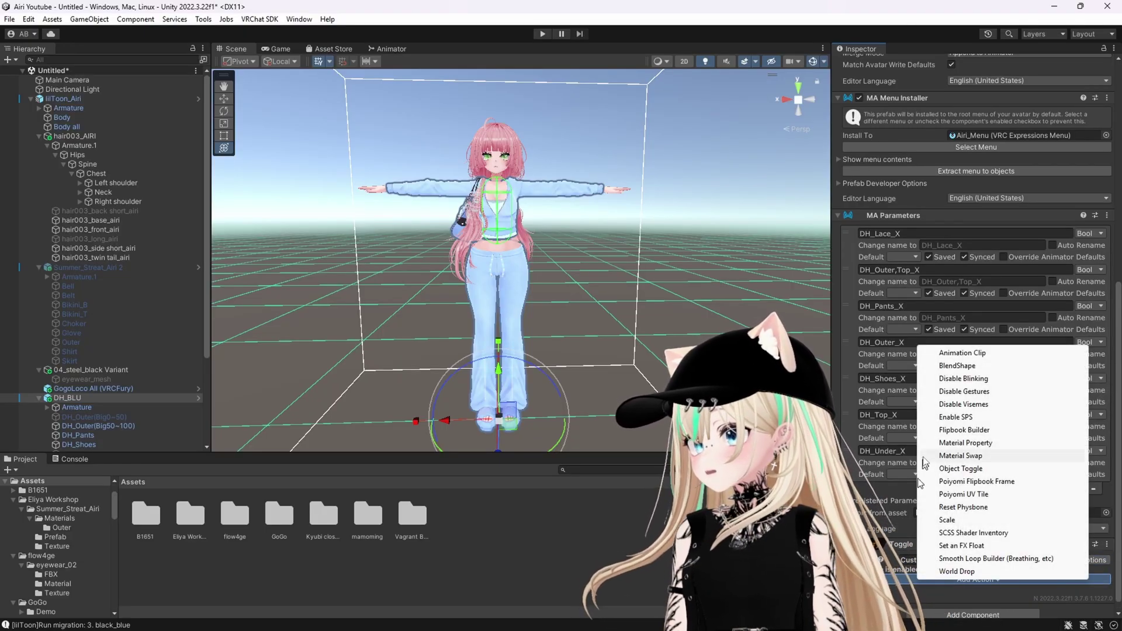
click(964, 469)
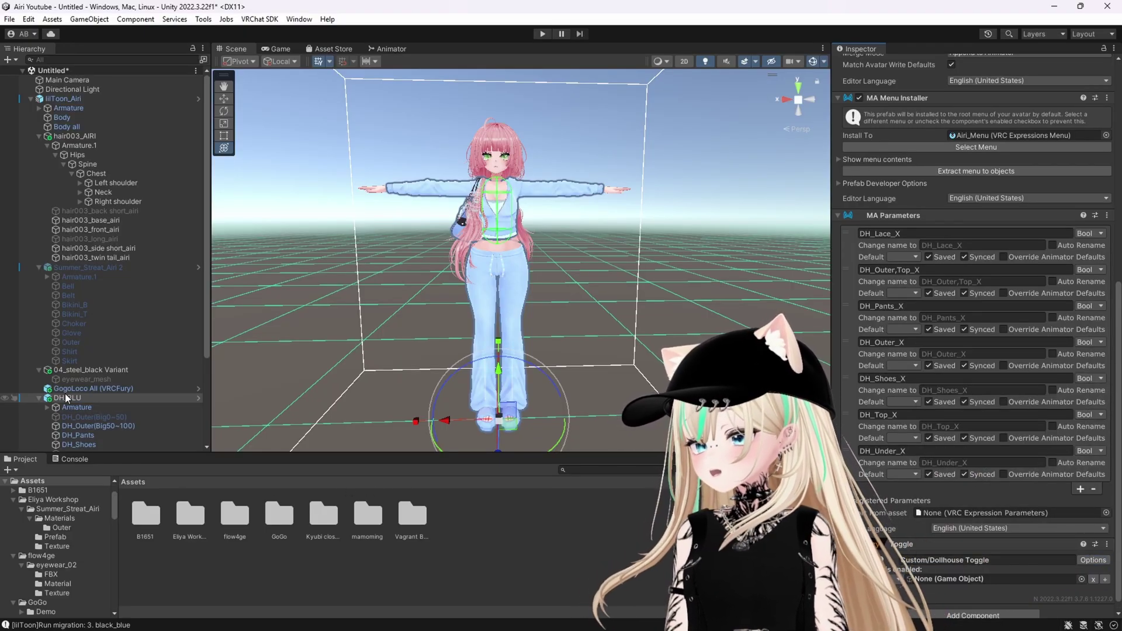
- Open the XXHOT outfit folder inside B1651 in the project's assets
right_click(439, 495)
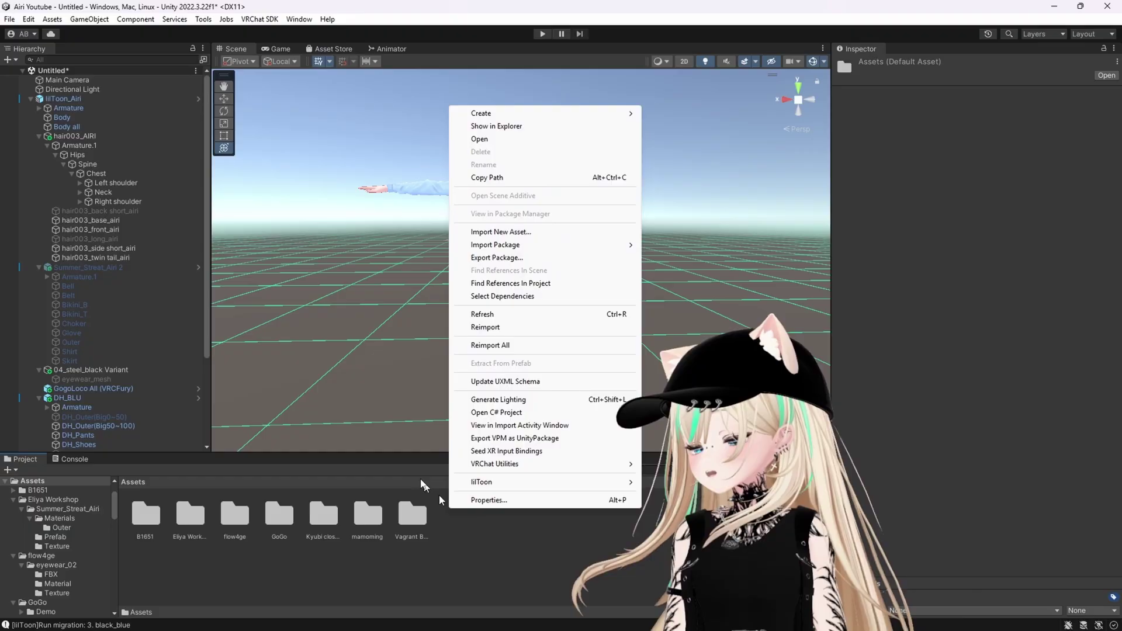
click(332, 399)
double_click(368, 509)
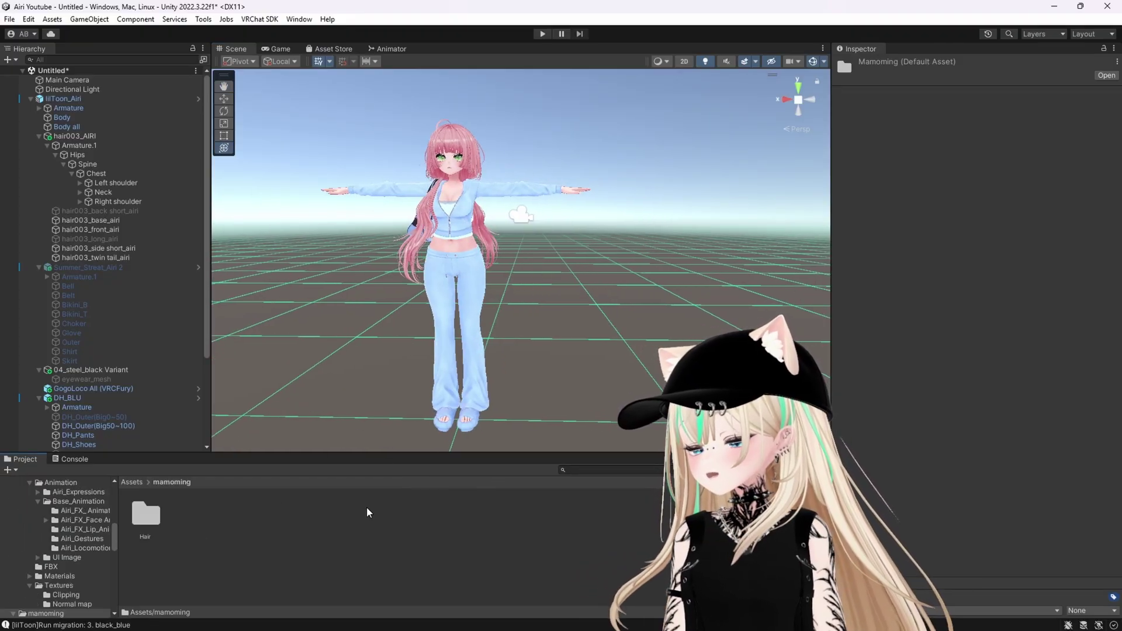
click(133, 483)
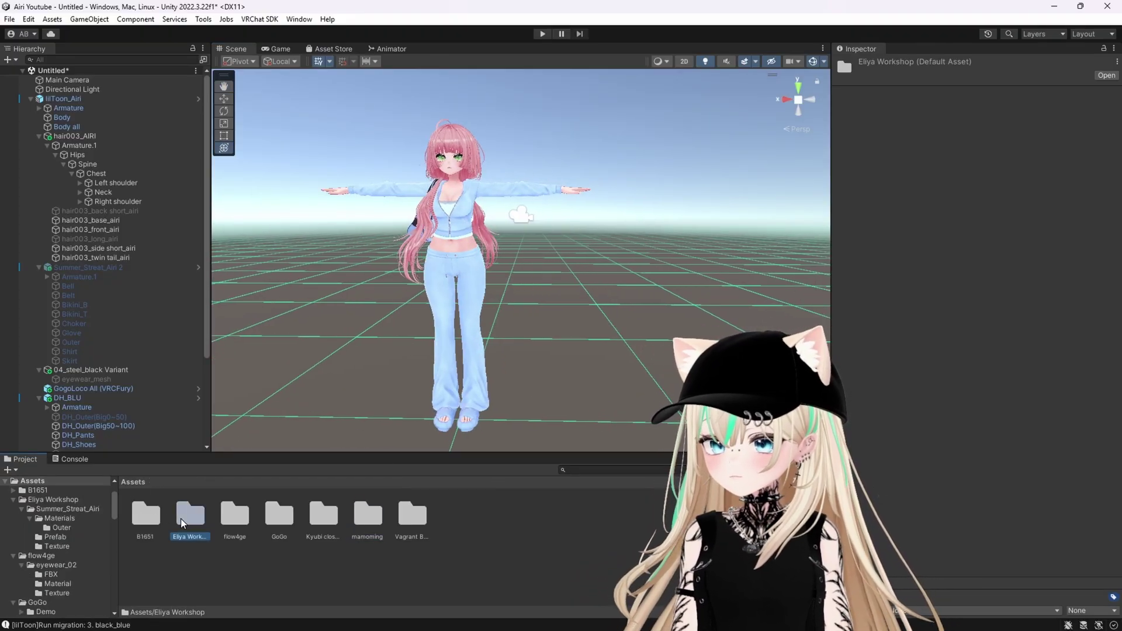
double_click(145, 514)
double_click(146, 515)
- Deactivate the DH_BLU outfit object on the avatar
click(67, 398)
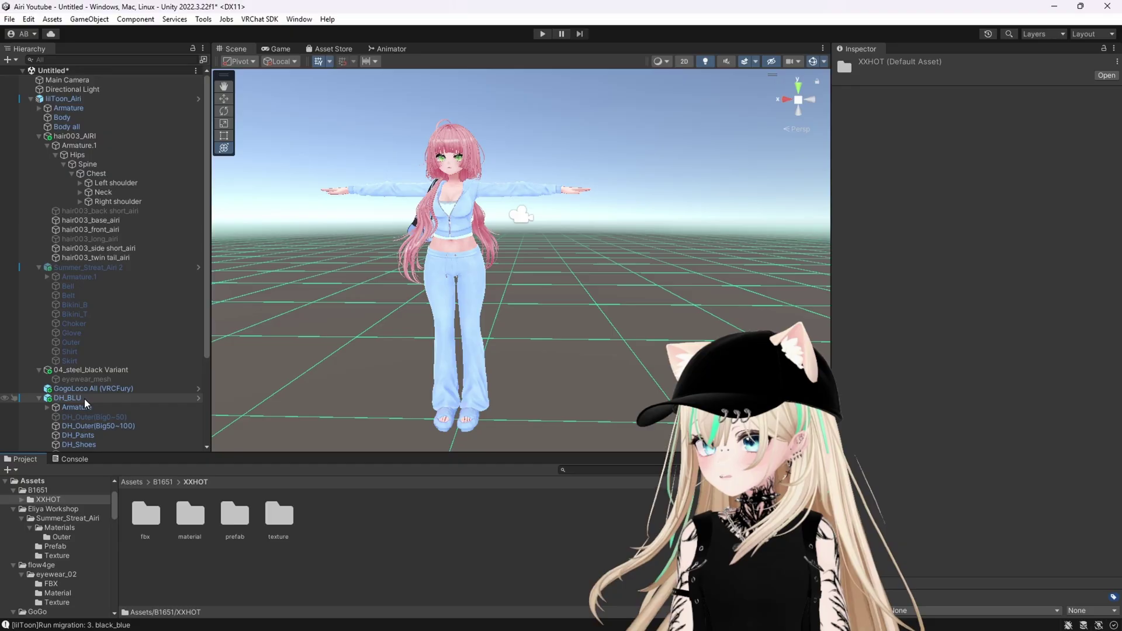
click(863, 65)
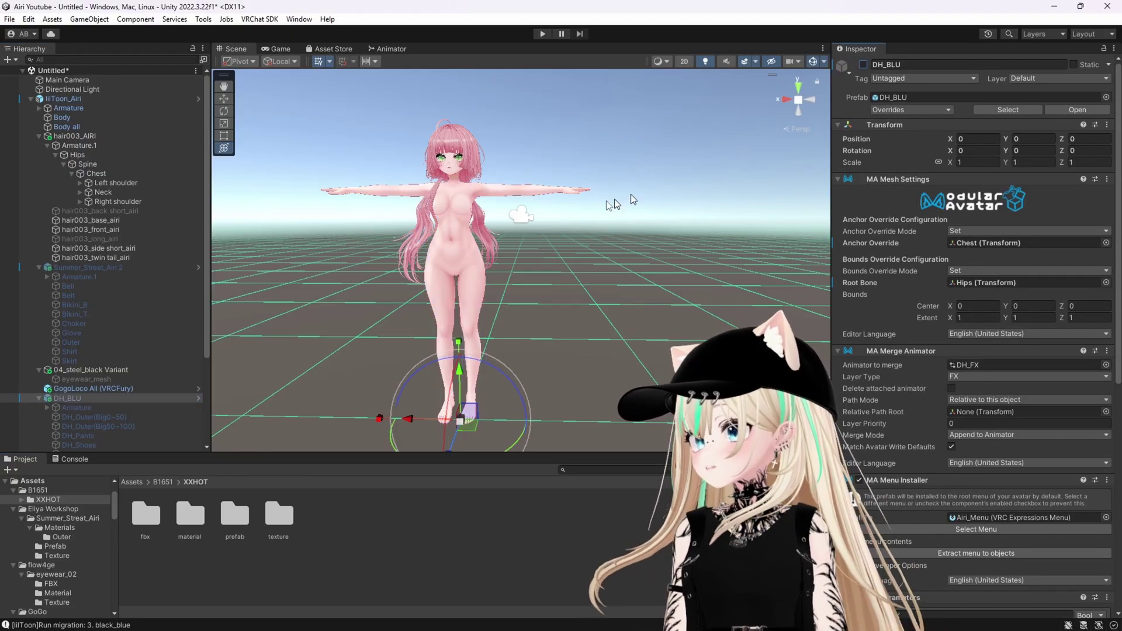
scroll(642, 199, up, 2)
- Add the black blue prefab from XXHOT's prefab/Airi folder to the lilToon_Airi avatar
double_click(239, 516)
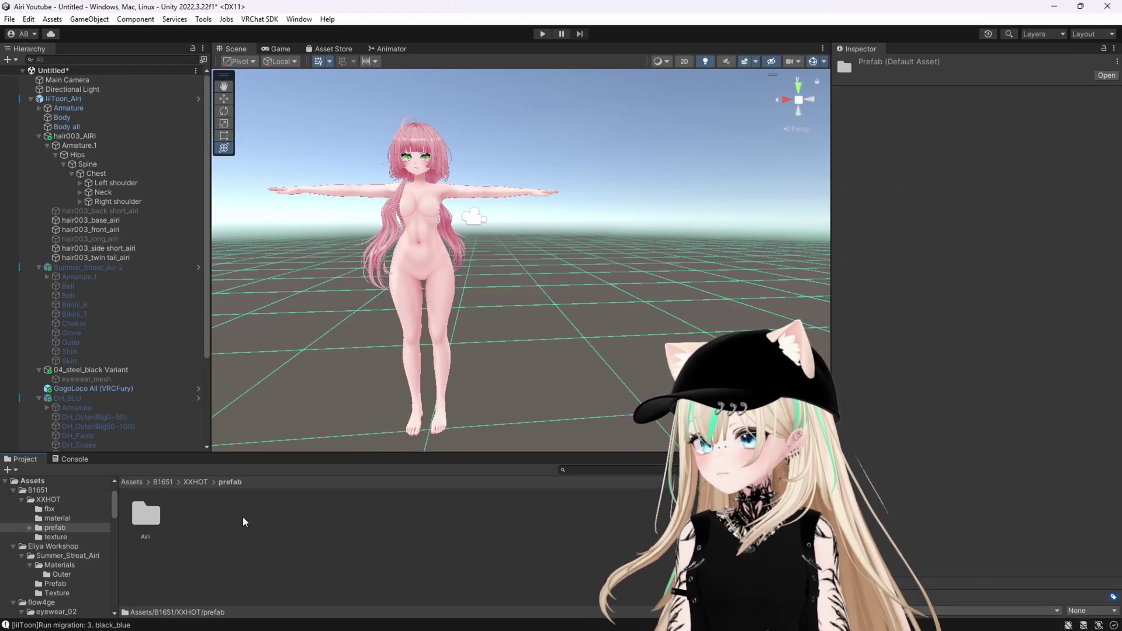
double_click(149, 520)
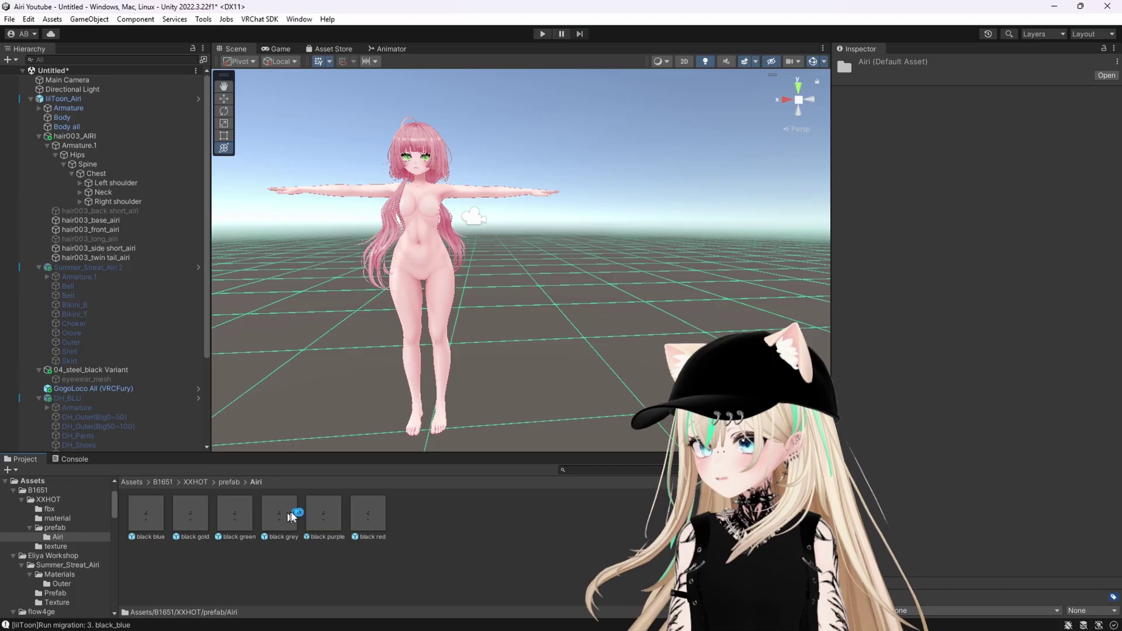
drag(150, 450, 66, 92)
click(250, 275)
- Examine from several angles how the avatar's feet sit in the black blue outfit's shoes
alt+drag(251, 276, 280, 273)
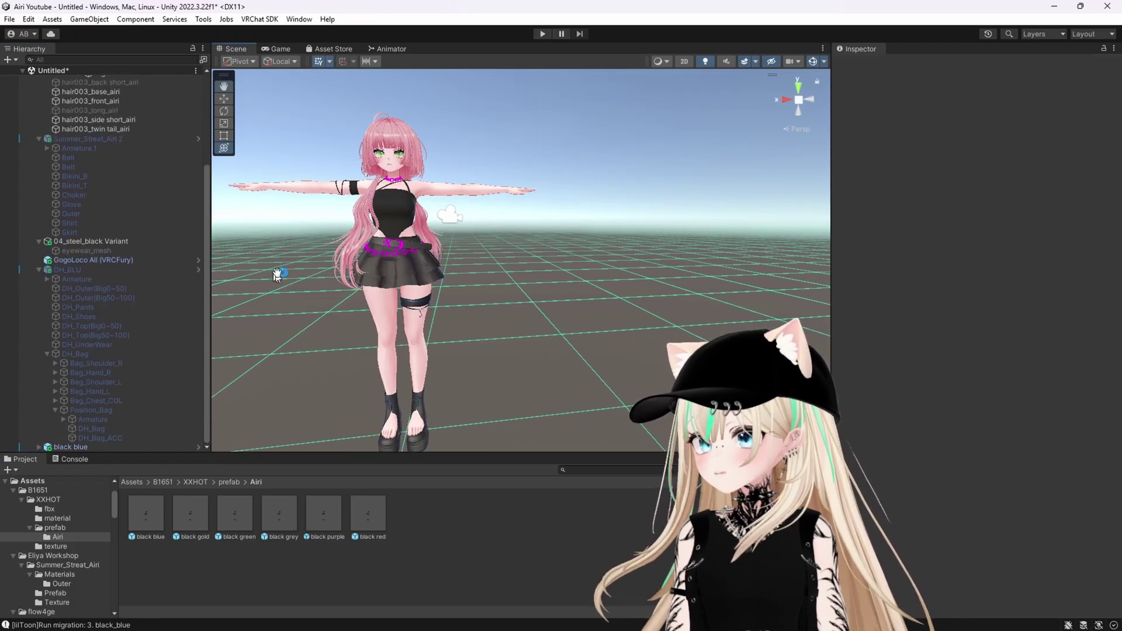
middle_drag(248, 304, 283, 264)
scroll(333, 306, up, 5)
middle_drag(335, 423, 340, 309)
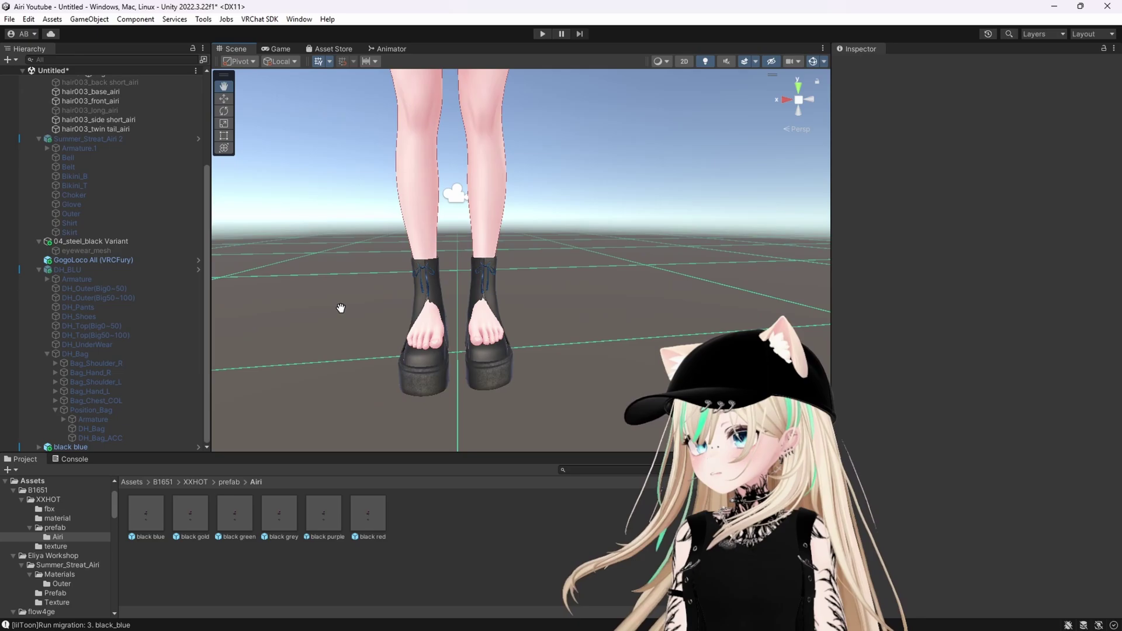
scroll(341, 311, up, 5)
right_drag(342, 316, 399, 323)
middle_drag(351, 409, 561, 302)
right_drag(350, 306, 390, 307)
middle_drag(380, 312, 472, 293)
right_drag(433, 301, 374, 251)
scroll(370, 251, down, 8)
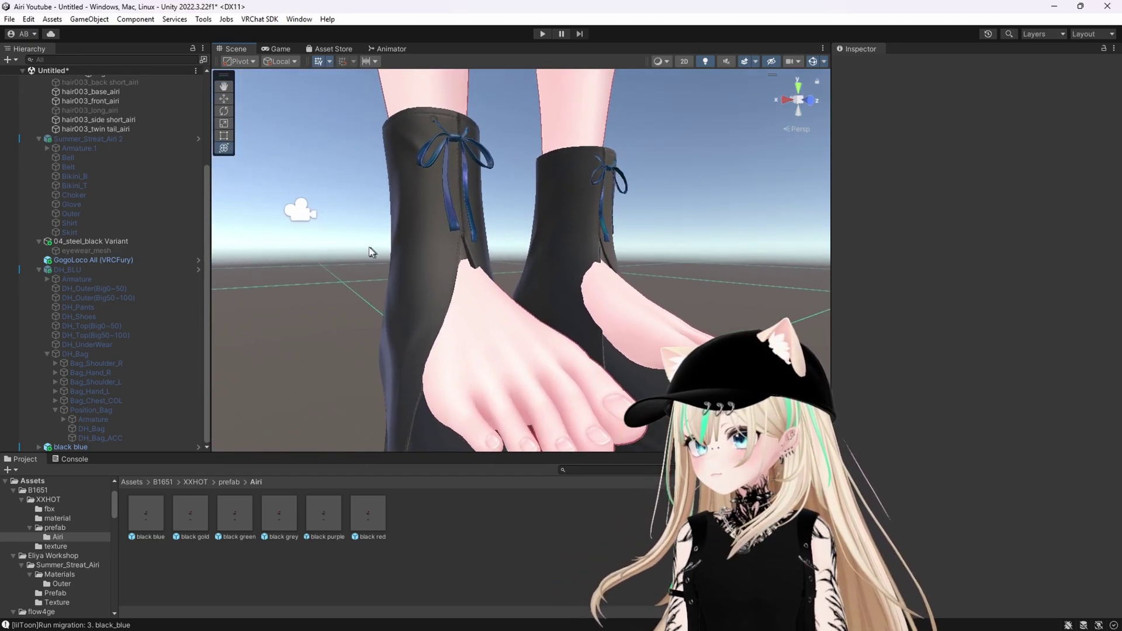
scroll(435, 258, up, 5)
right_drag(550, 306, 546, 341)
middle_drag(497, 321, 594, 355)
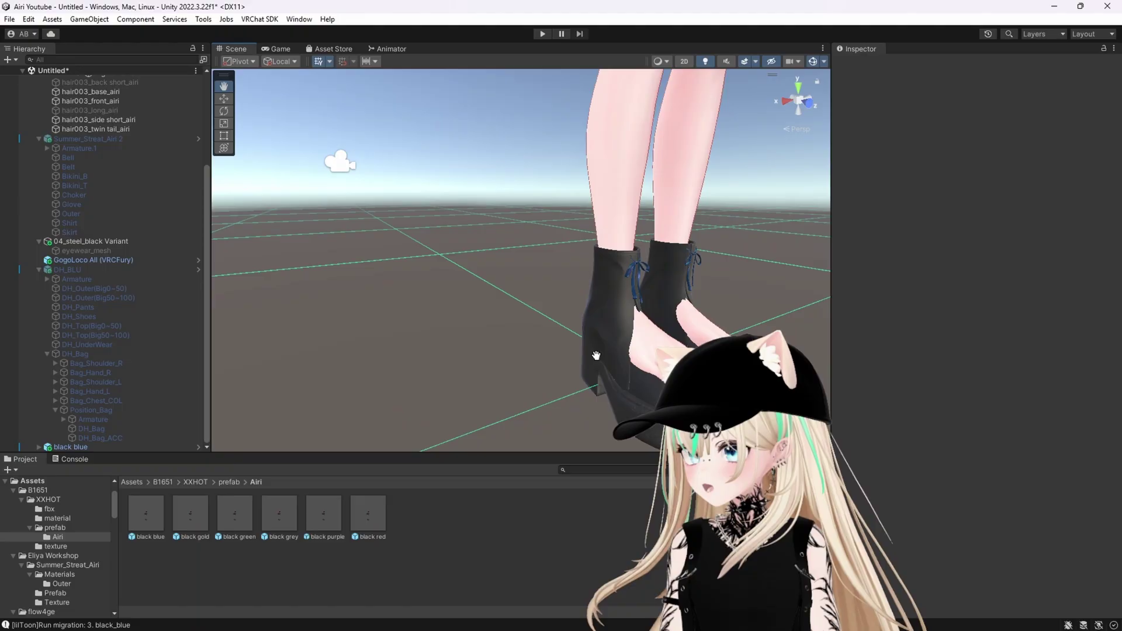
- Examine the whole black blue outfit on the avatar, from the shoes up to the skirt, belt and top
right_drag(593, 356, 561, 341)
scroll(561, 340, down, 8)
middle_drag(561, 341, 536, 380)
scroll(536, 380, up, 6)
right_drag(536, 380, 476, 326)
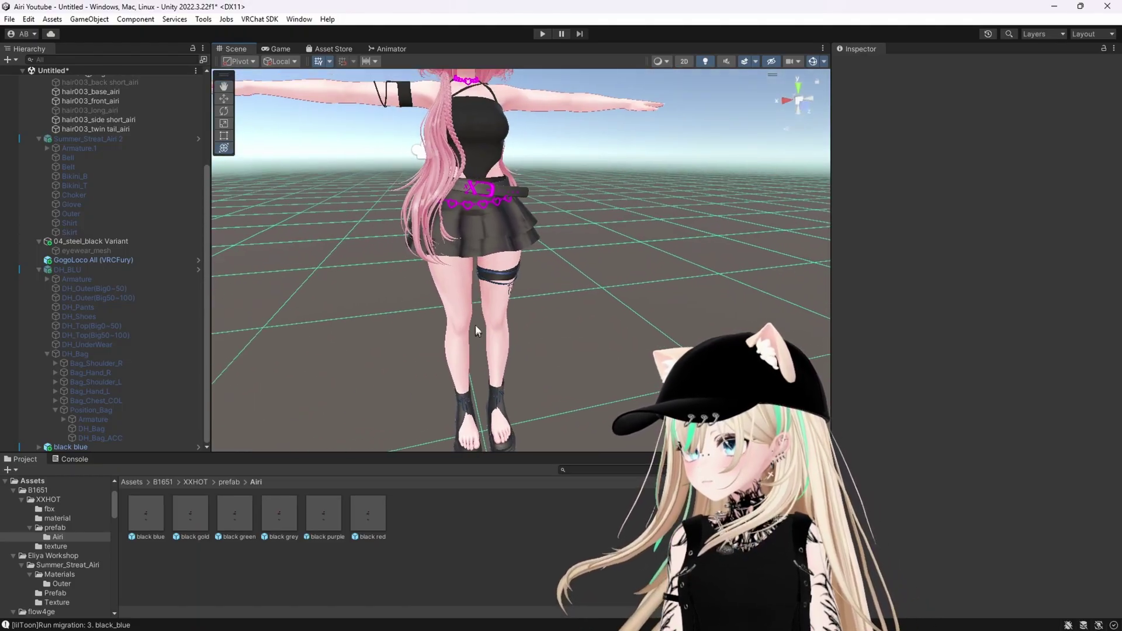
middle_drag(484, 257, 468, 329)
right_drag(468, 329, 412, 313)
middle_drag(624, 317, 548, 311)
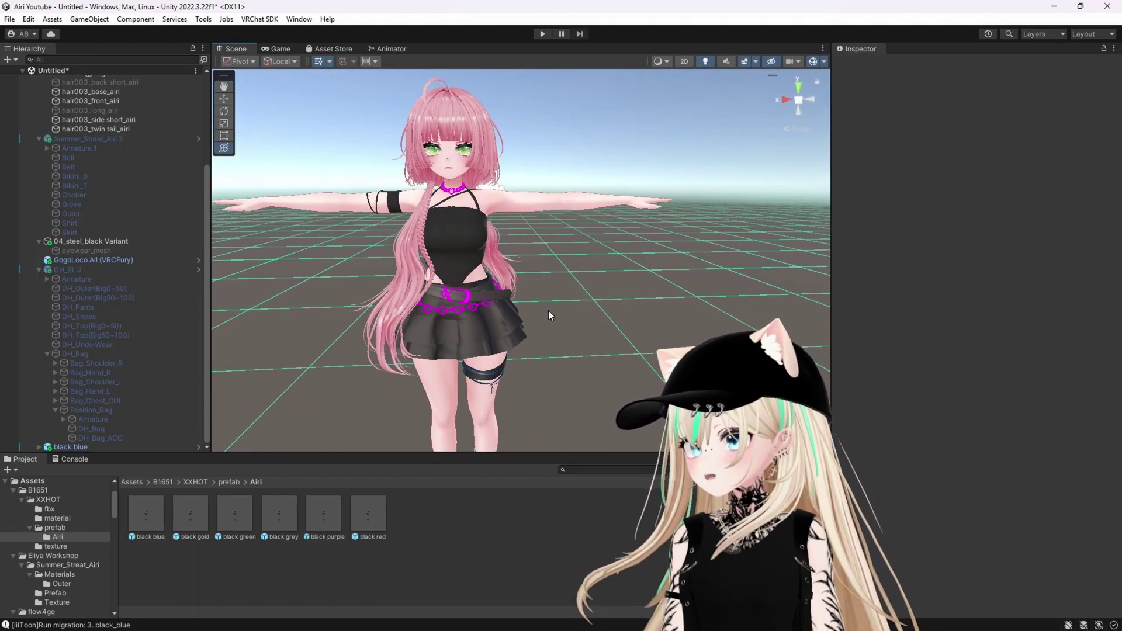
scroll(548, 311, up, 5)
- Inspect the A. lock material of the outfit's belt, and return the project browser to the Assets root folder
click(414, 330)
click(413, 329)
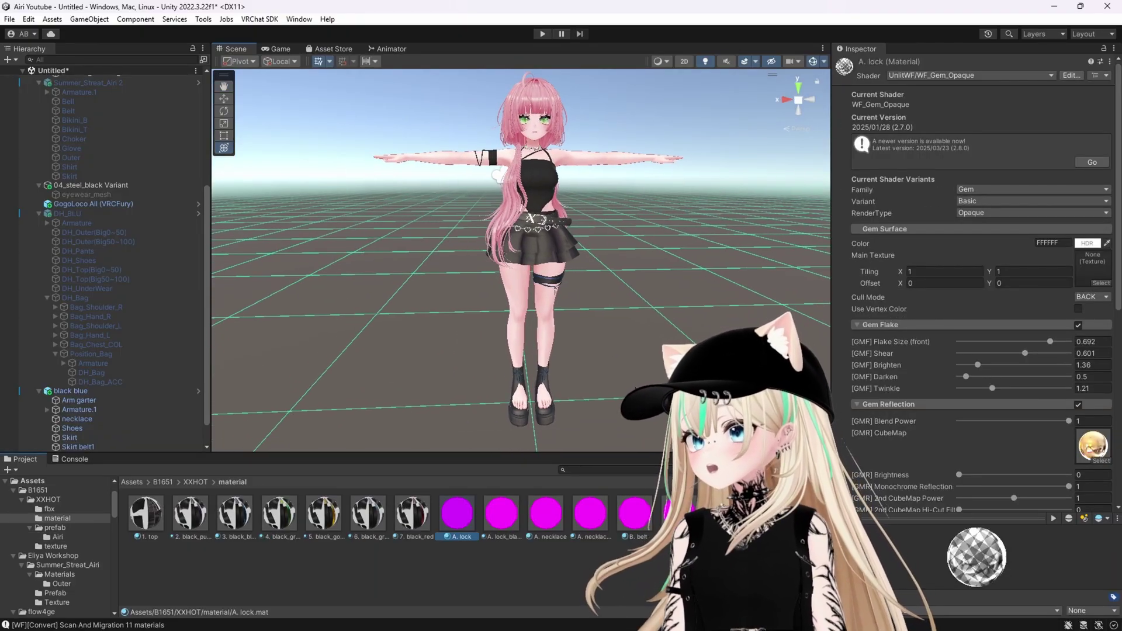
middle_drag(498, 174, 484, 176)
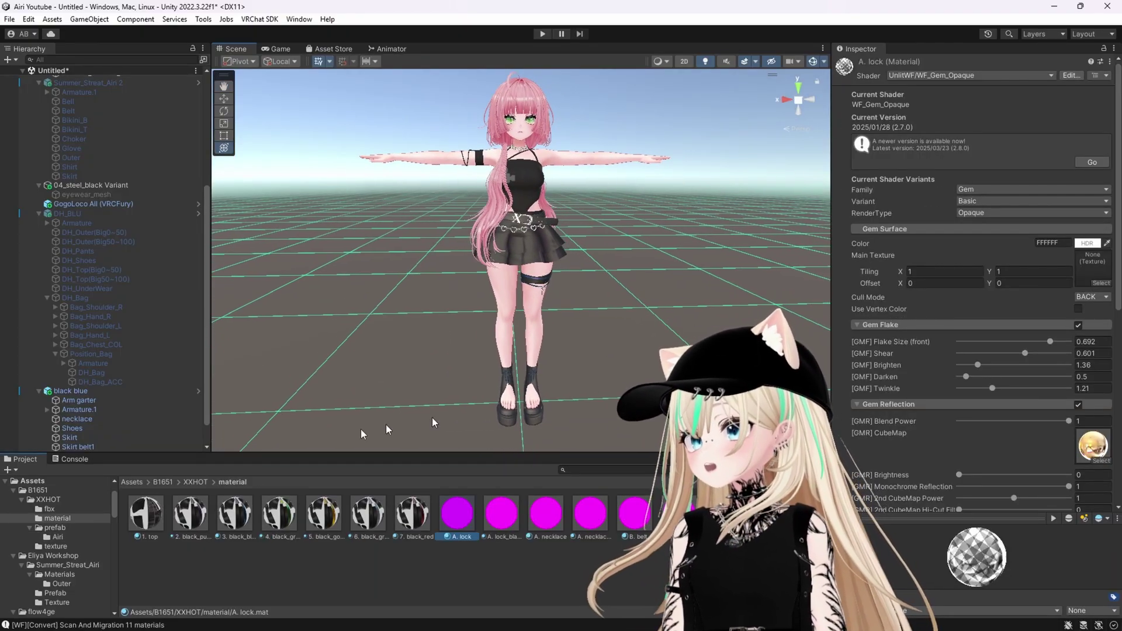
click(132, 482)
click(538, 334)
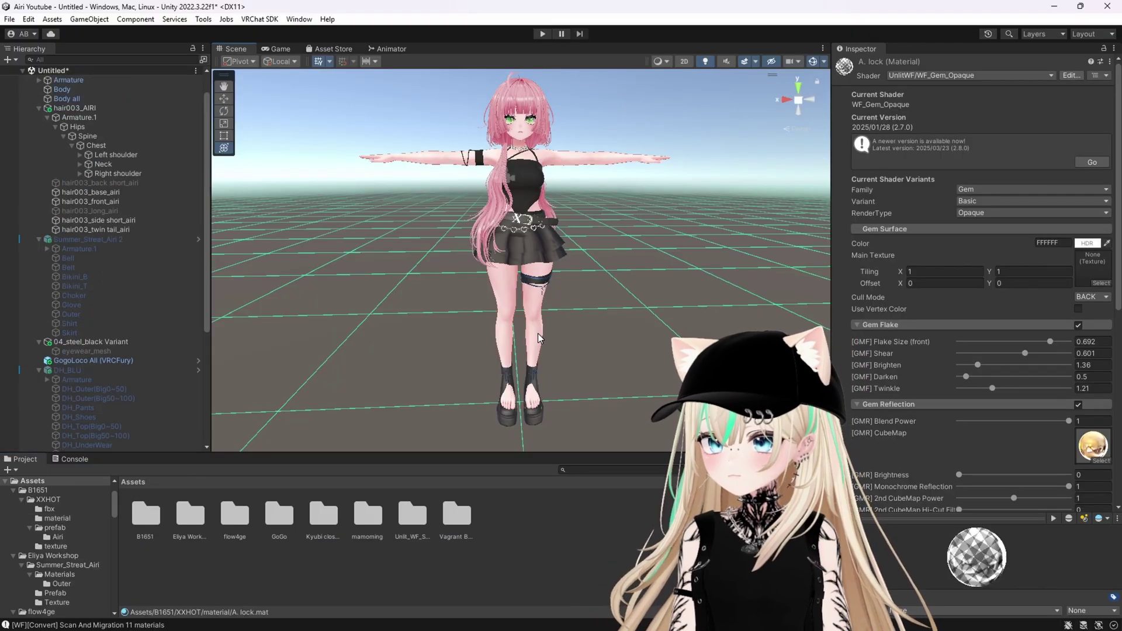
- Set the High heels_OFF blendshape of the avatar's Body all mesh to 0 and check the feet against the shoes
click(643, 160)
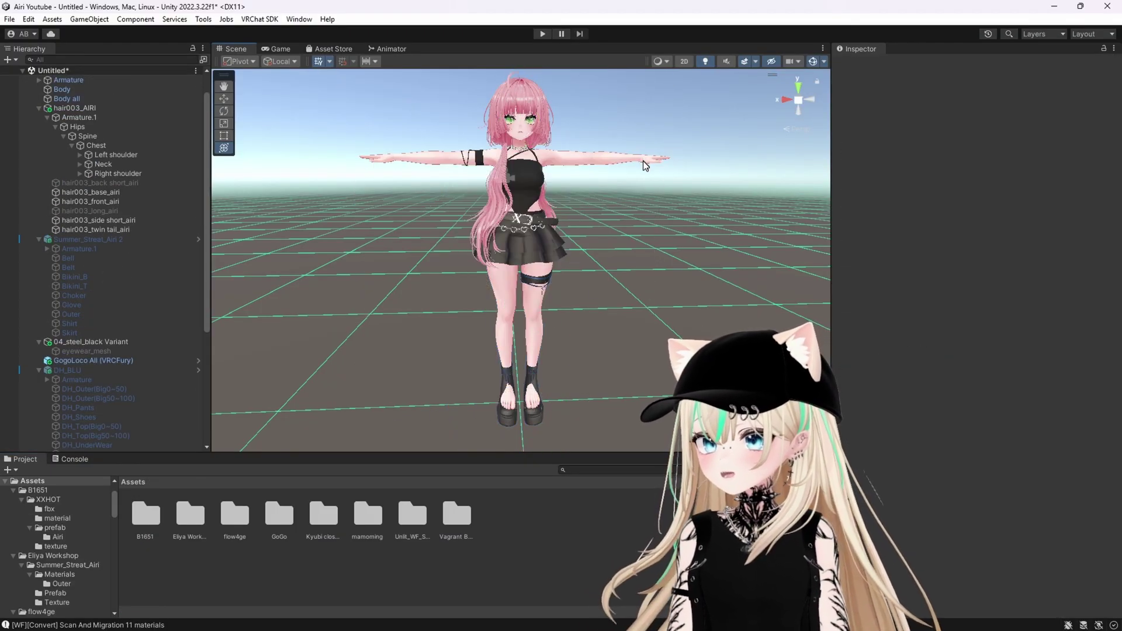
click(642, 160)
click(643, 160)
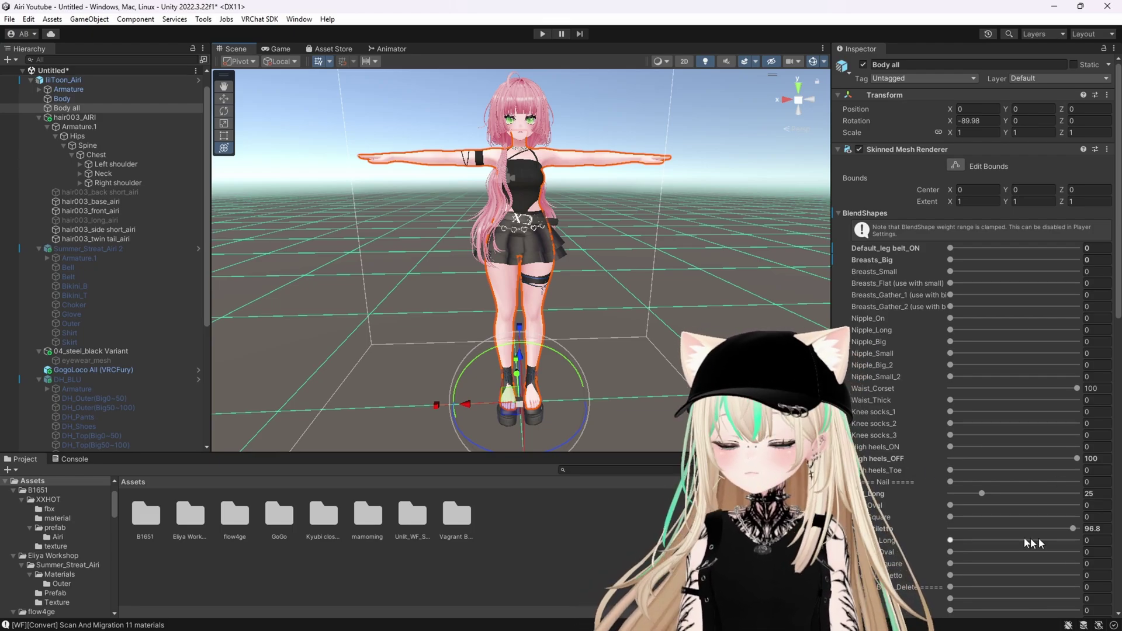
drag(1077, 459, 901, 456)
scroll(543, 292, up, 3)
right_drag(543, 292, 608, 314)
middle_drag(607, 313, 675, 288)
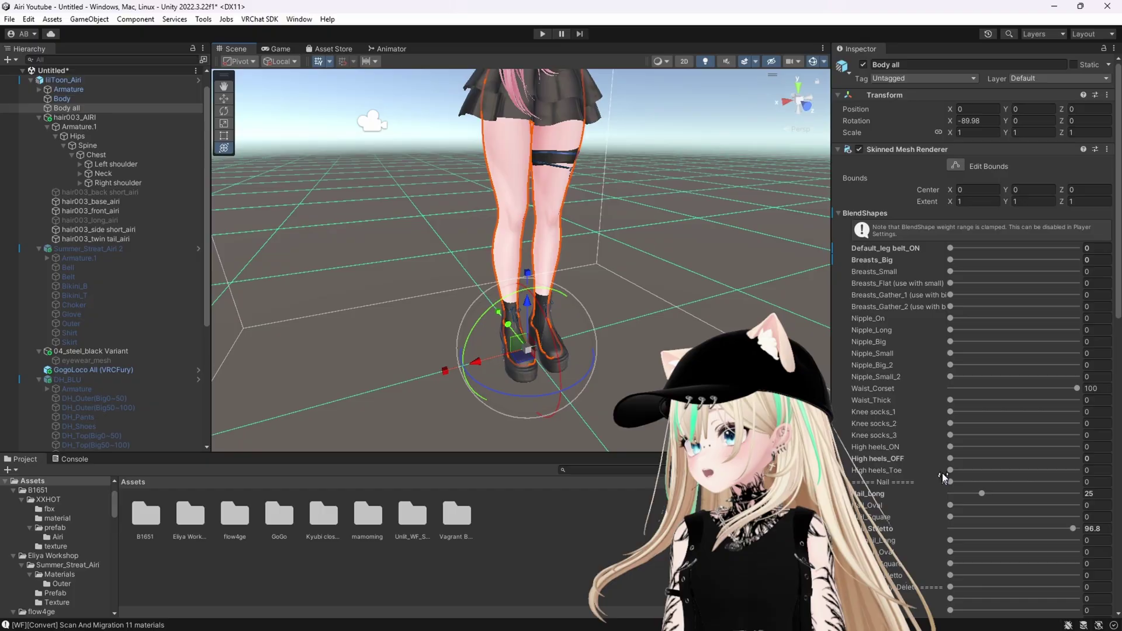
- Test the High heels_ON blendshape of Body all at 100 against the shoes, and set it back to 0
drag(950, 447, 1091, 450)
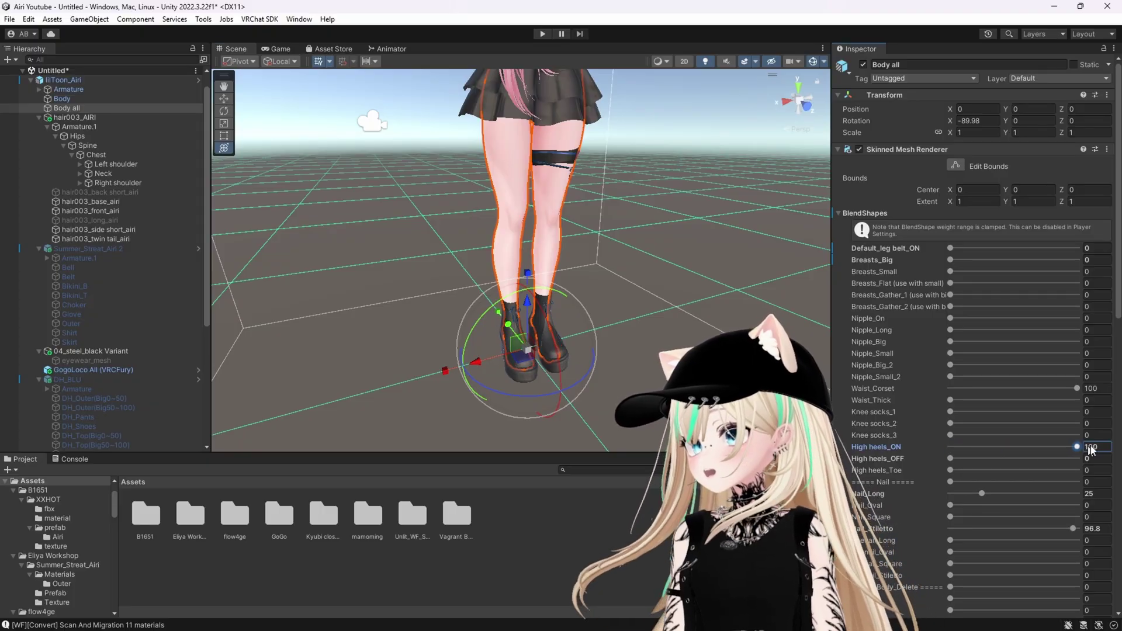
right_drag(503, 321, 652, 348)
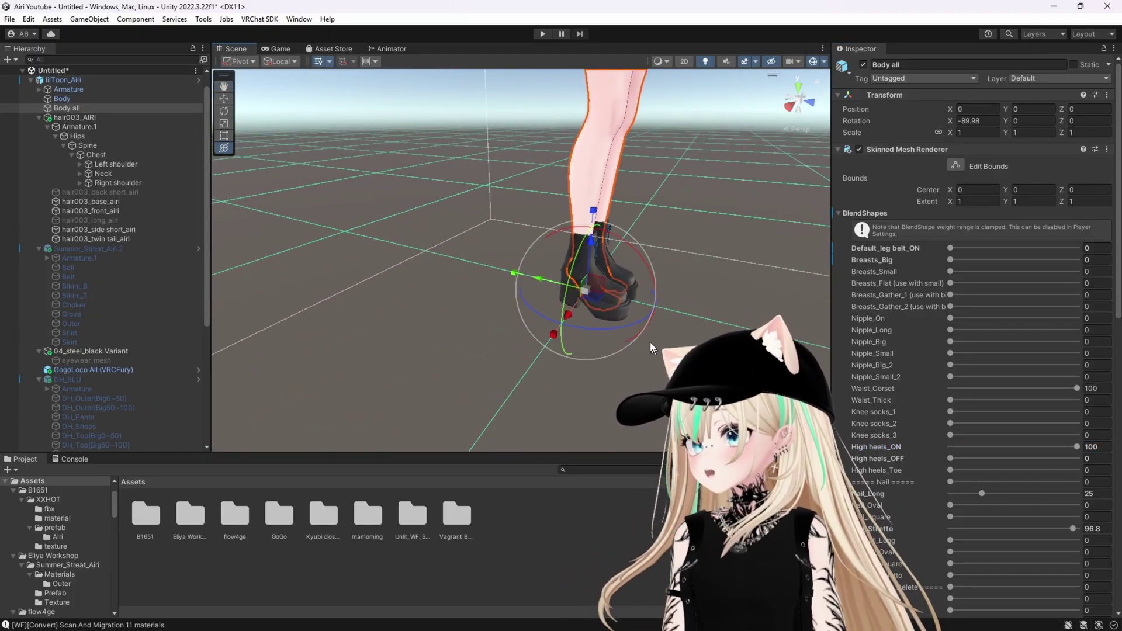
click(1078, 447)
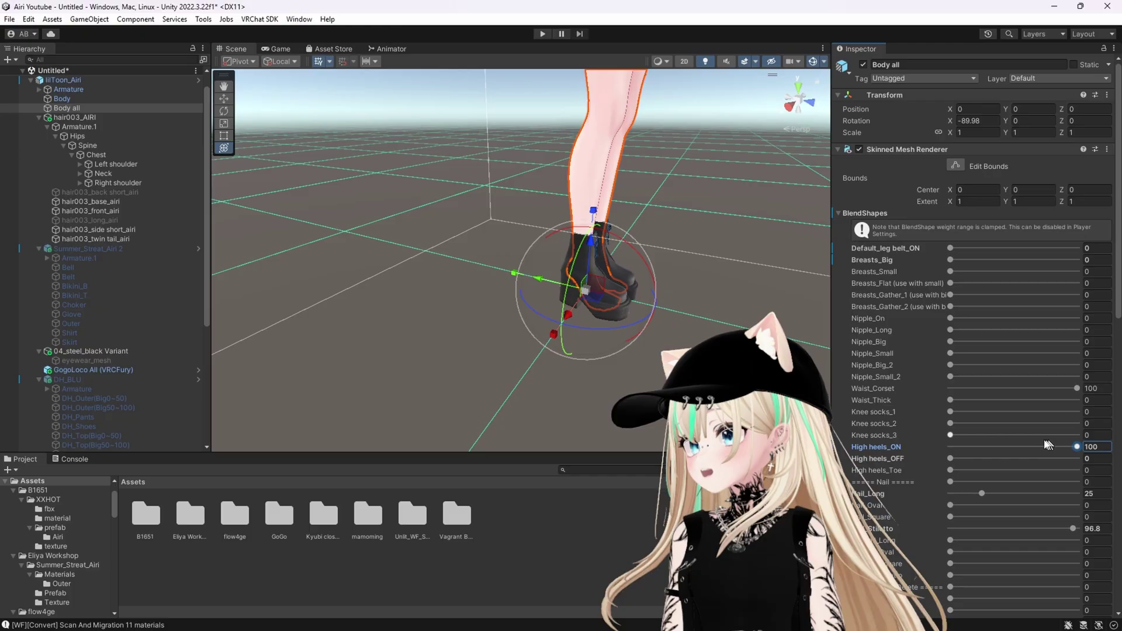
drag(1065, 449, 943, 453)
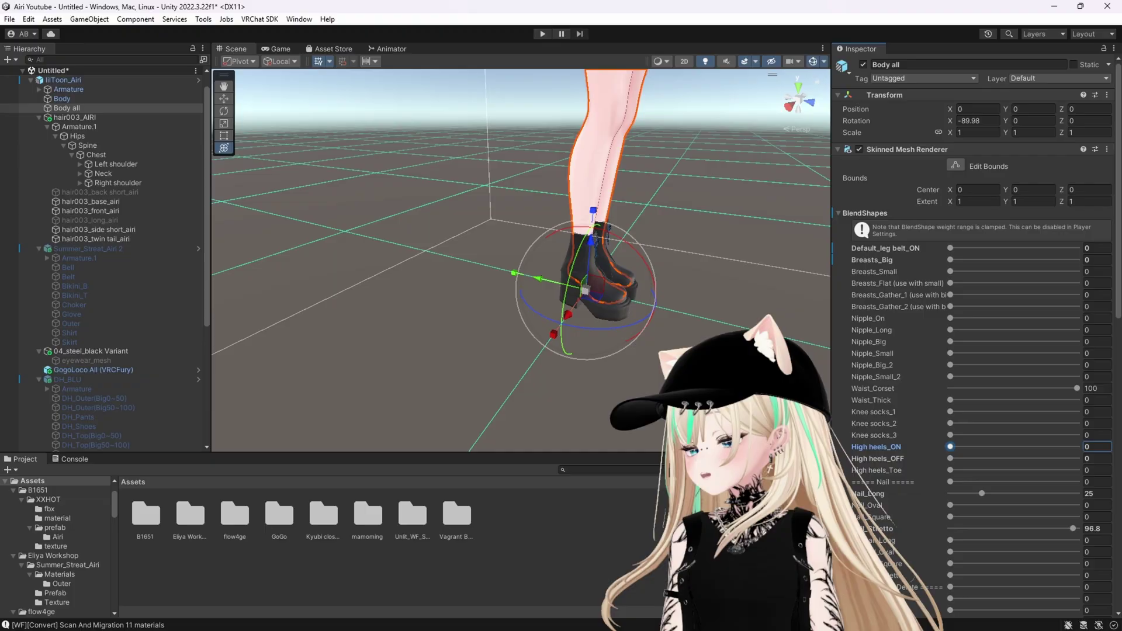
- Capture the high heels blendshape rows with Snipping Tool, highlight the High heels_ON row, and close the capture
mouse_move(110, 615)
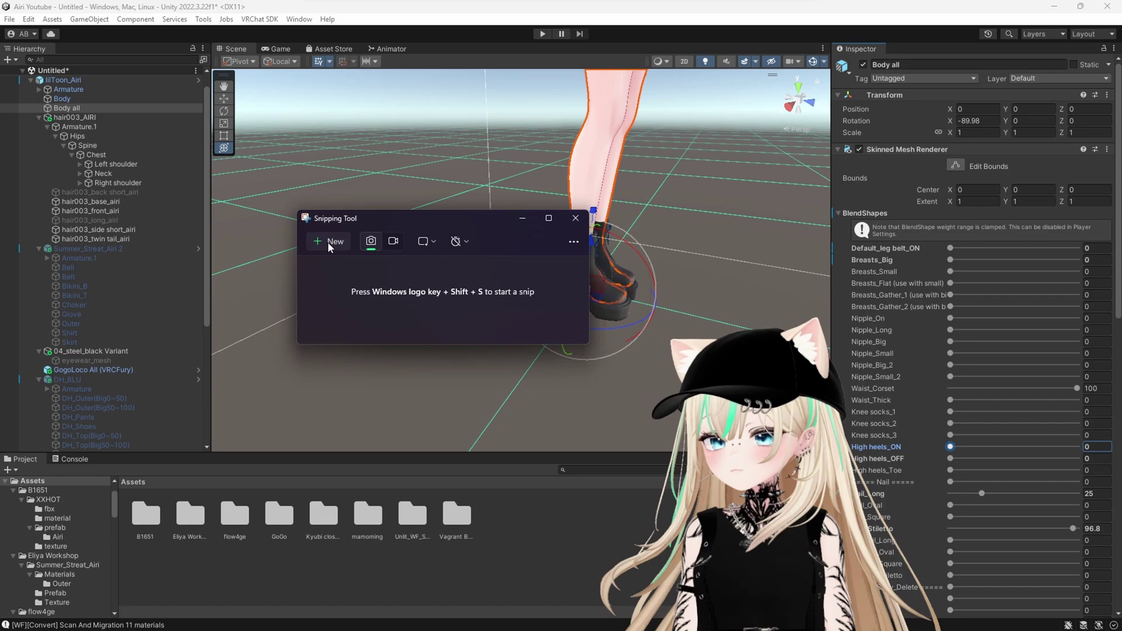
click(331, 242)
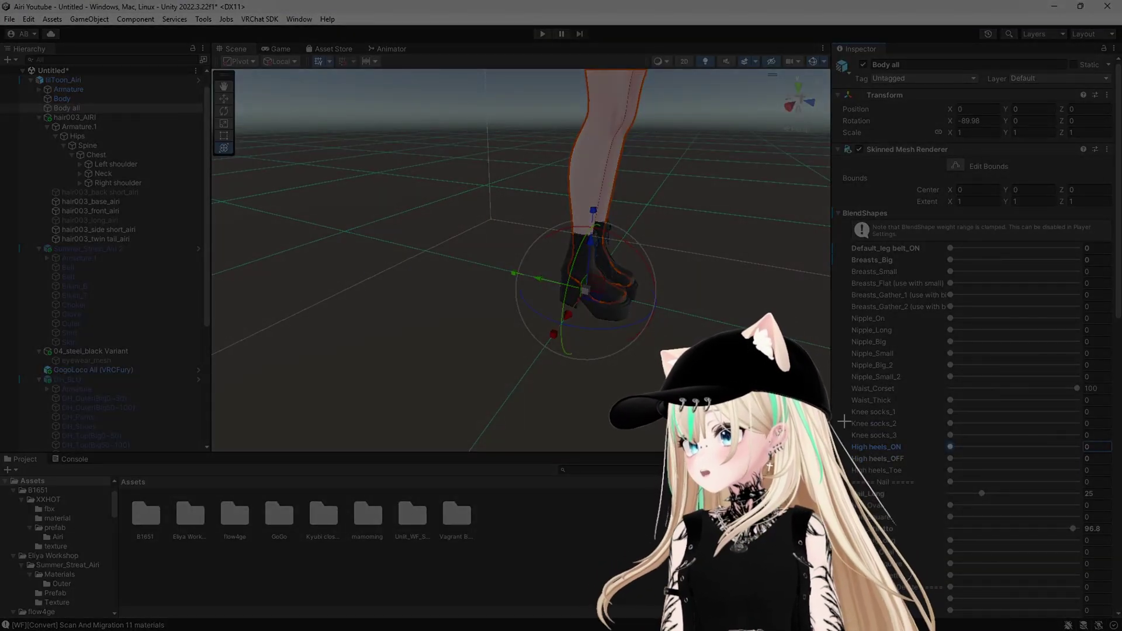
drag(844, 417, 1112, 482)
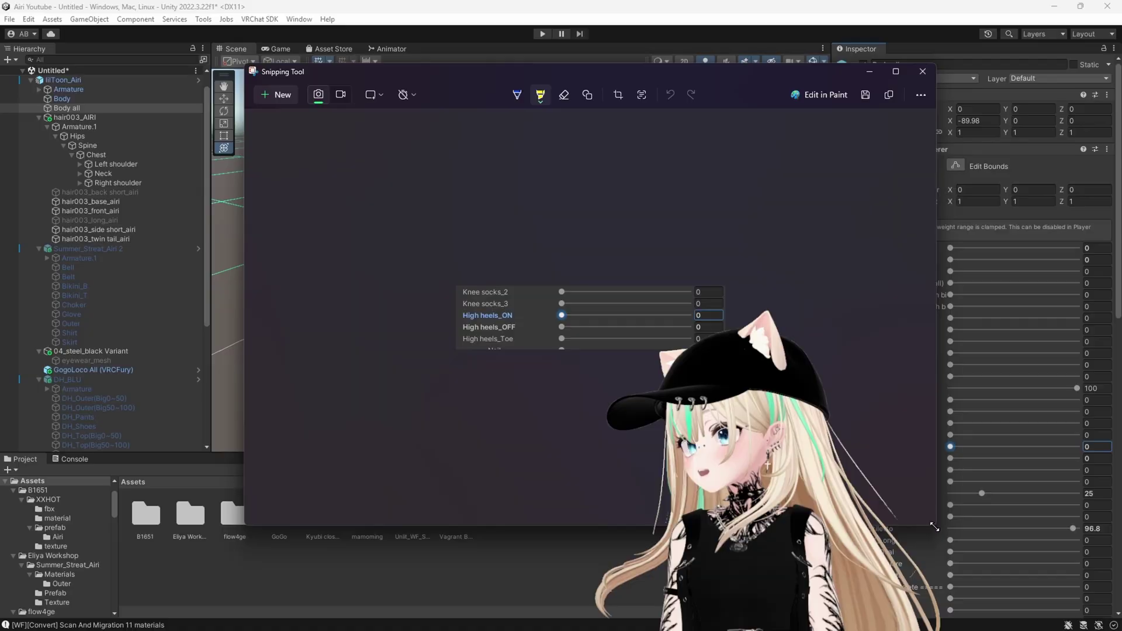
drag(935, 523, 844, 431)
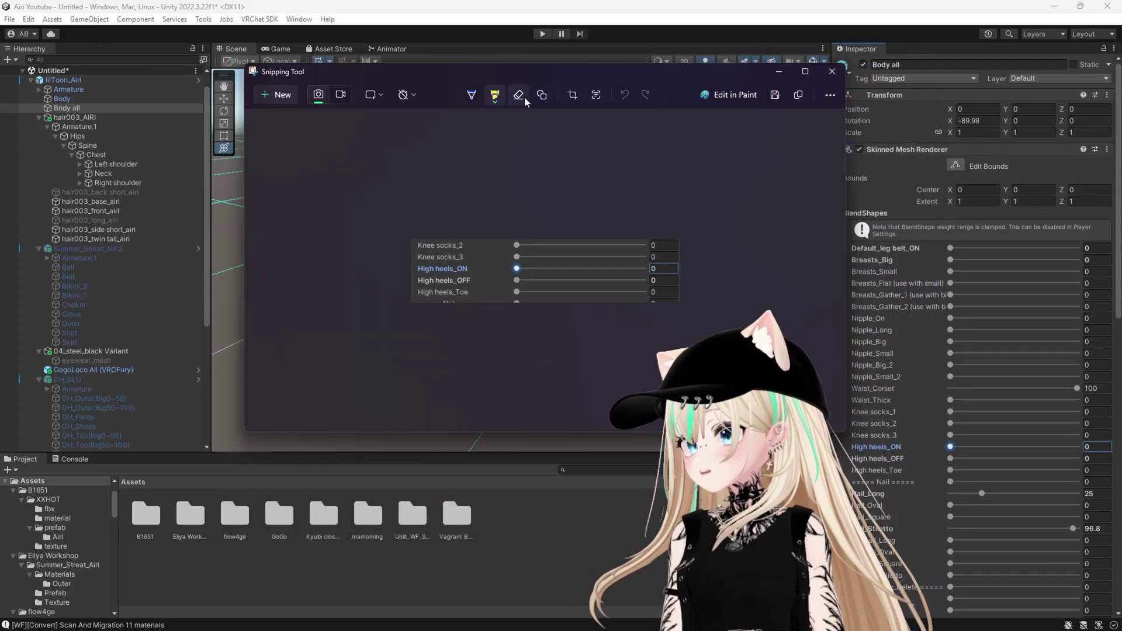
click(495, 95)
click(495, 96)
click(419, 251)
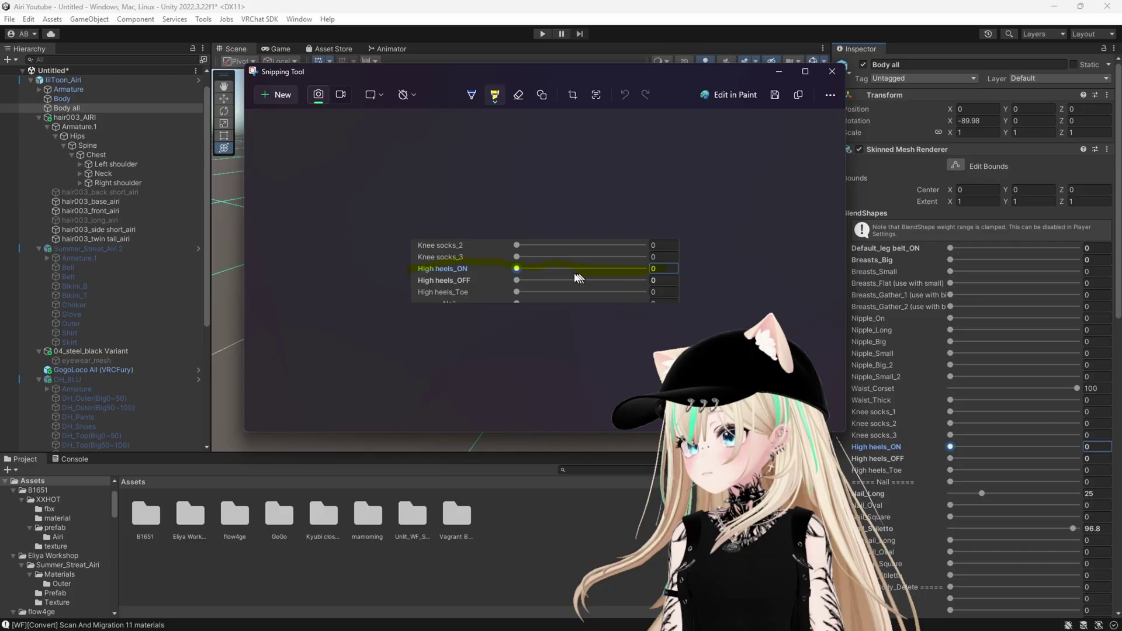
click(831, 72)
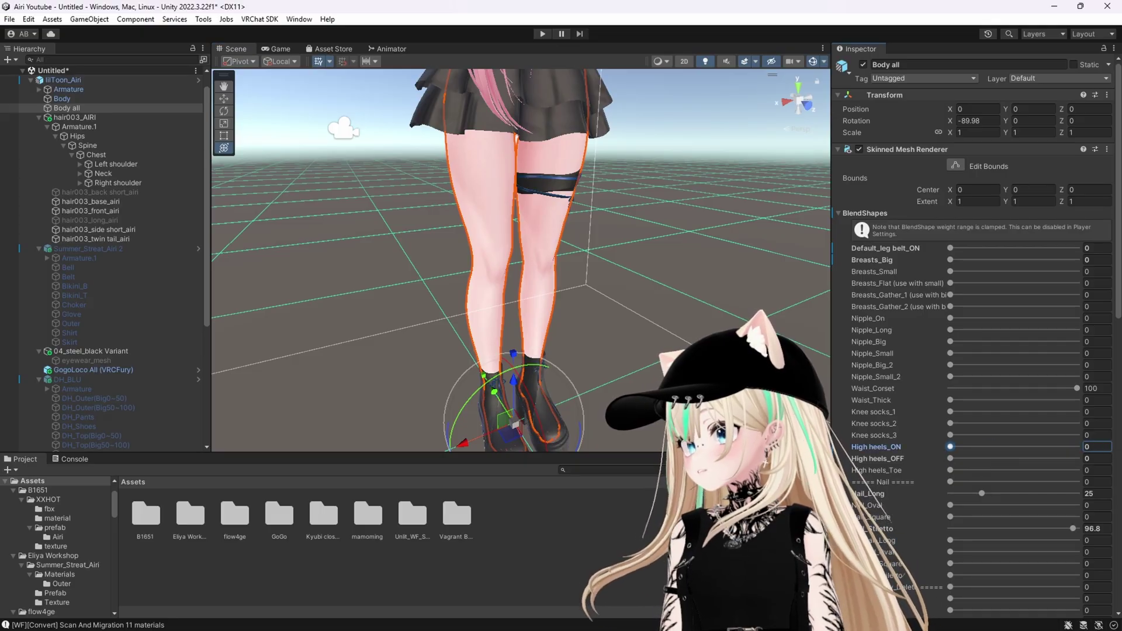
- Run Modular Avatar's outfit setup on the black blue object
click(590, 403)
right_drag(590, 403, 586, 352)
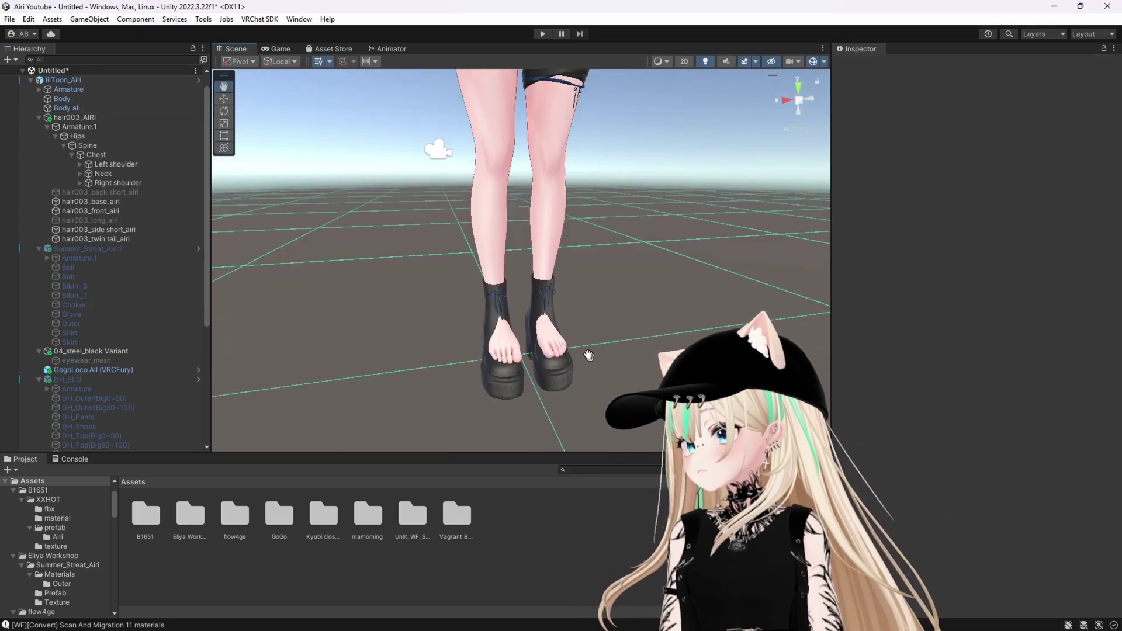
scroll(575, 350, down, 3)
middle_drag(574, 347, 491, 289)
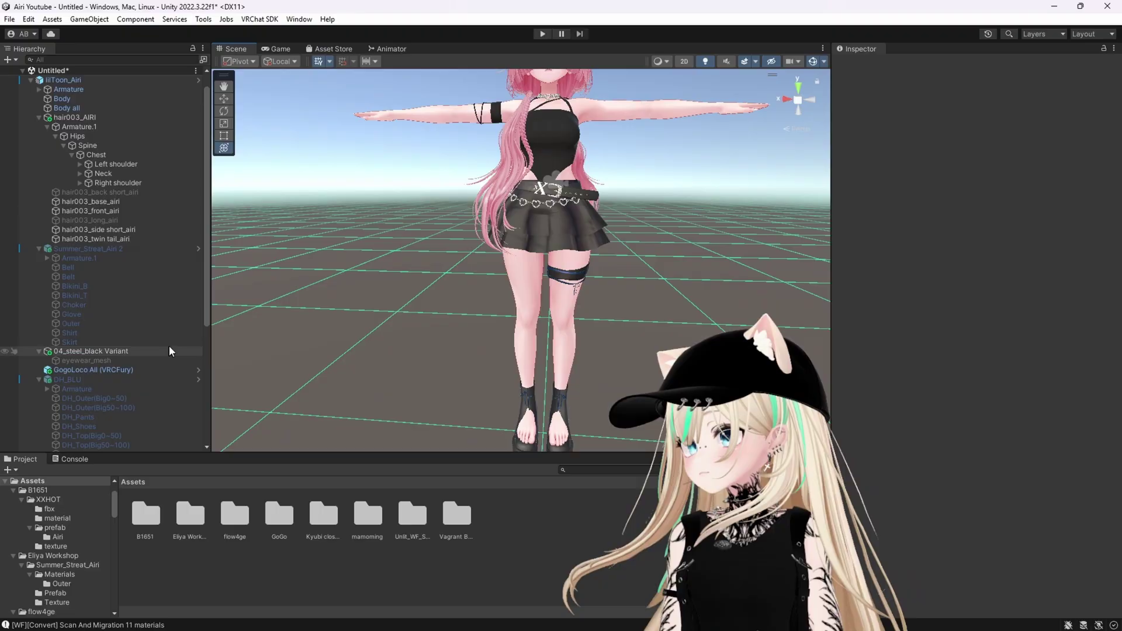
scroll(169, 345, down, 5)
click(166, 363)
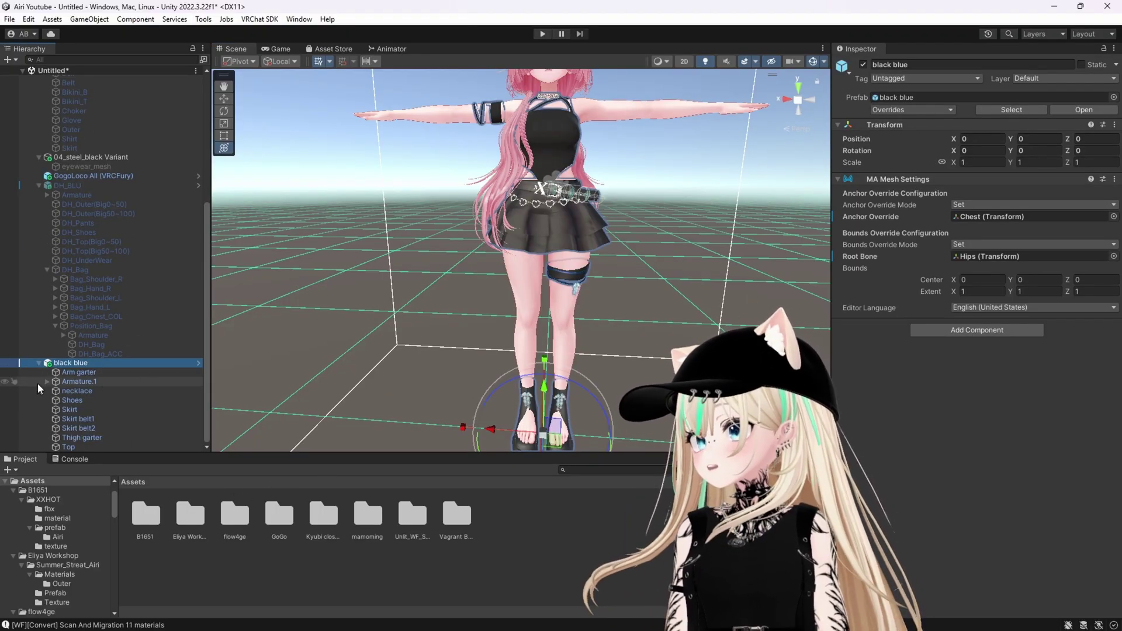
right_click(57, 354)
right_click(34, 363)
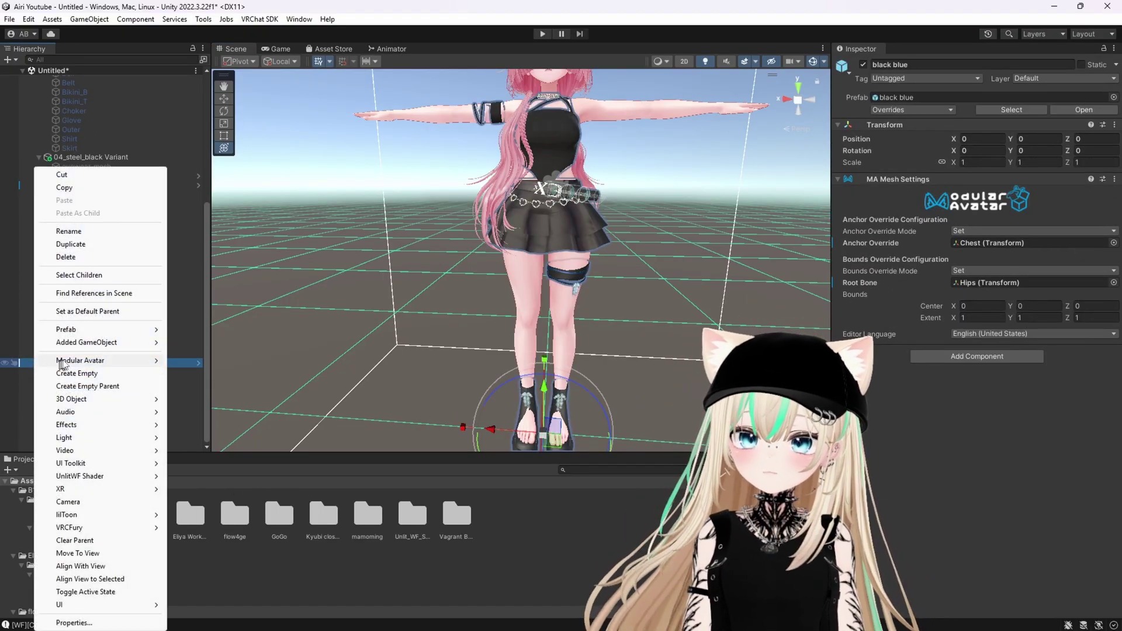
mouse_move(65, 362)
click(195, 362)
- Add a VRCFury Toggle component to black blue with the menu path Custom/XXhot
right_drag(353, 354, 372, 348)
scroll(373, 348, up, 3)
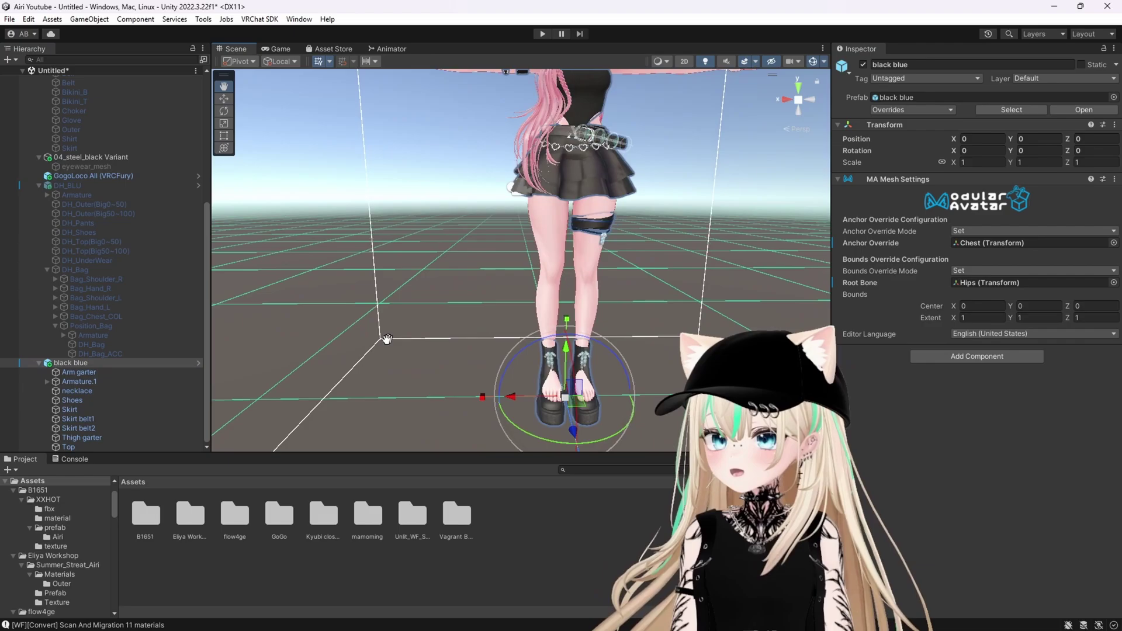
click(955, 356)
click(938, 398)
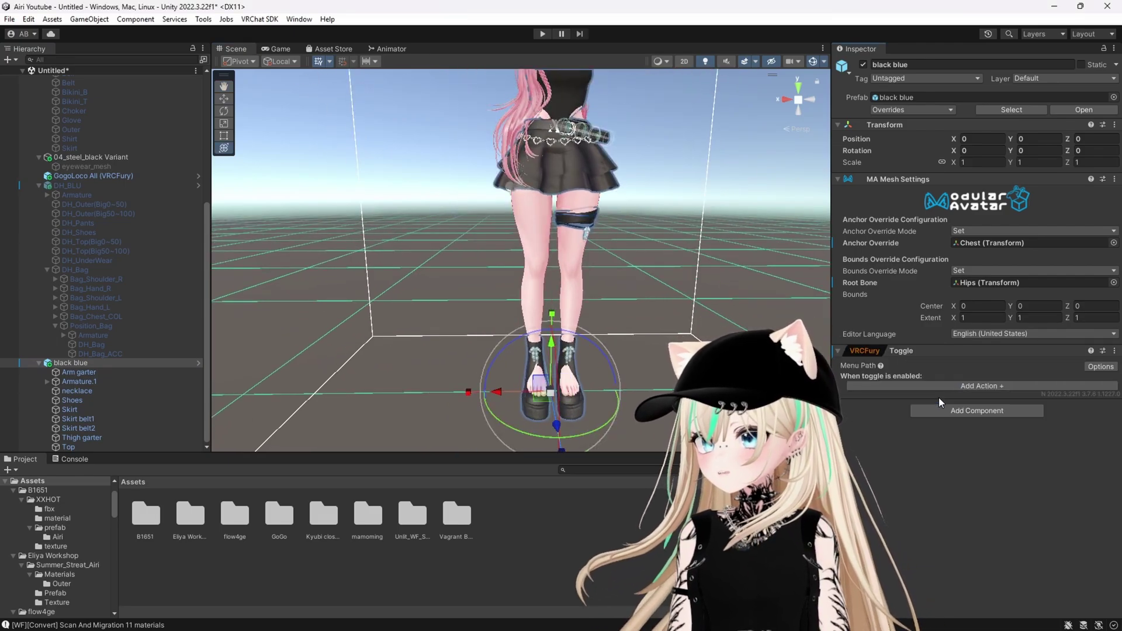
click(909, 365)
text(Cust)
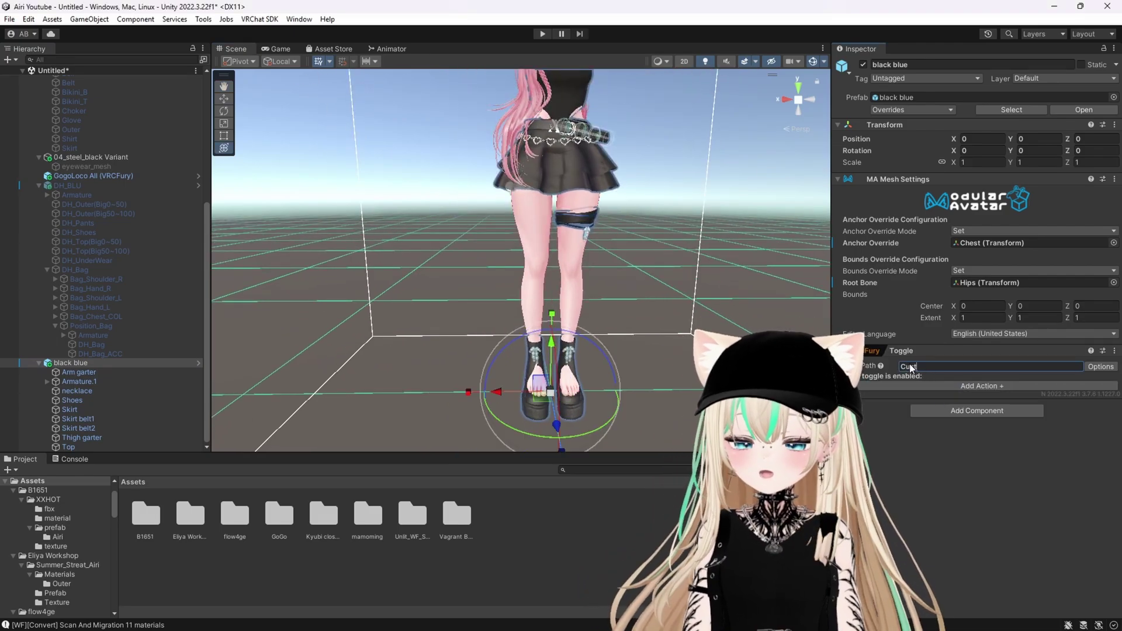
text(om/)
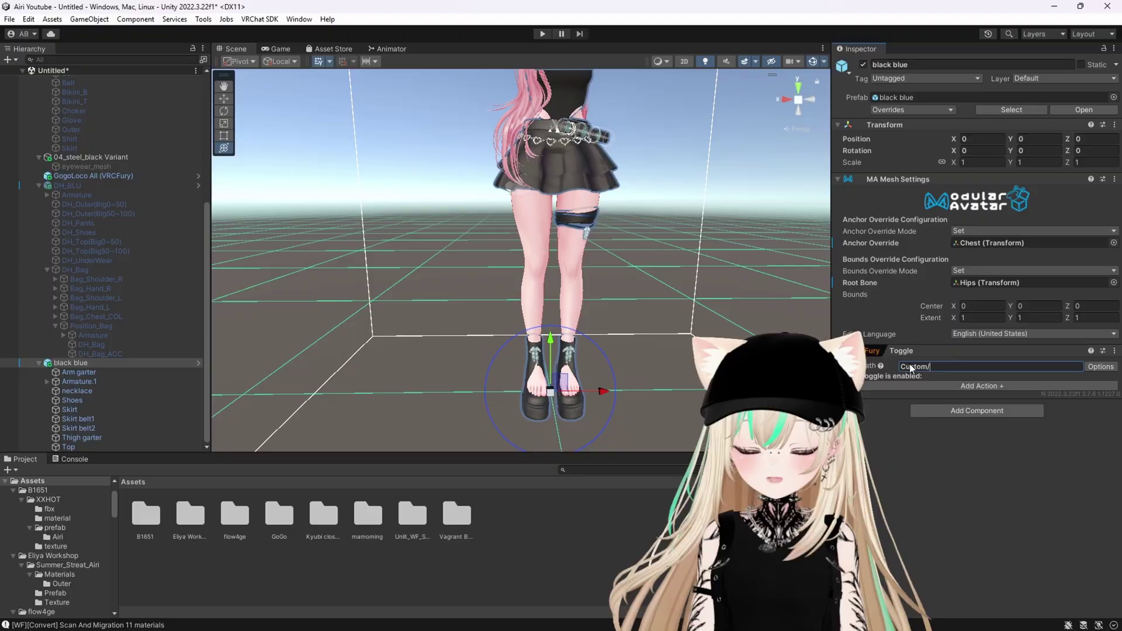
text(XXhot)
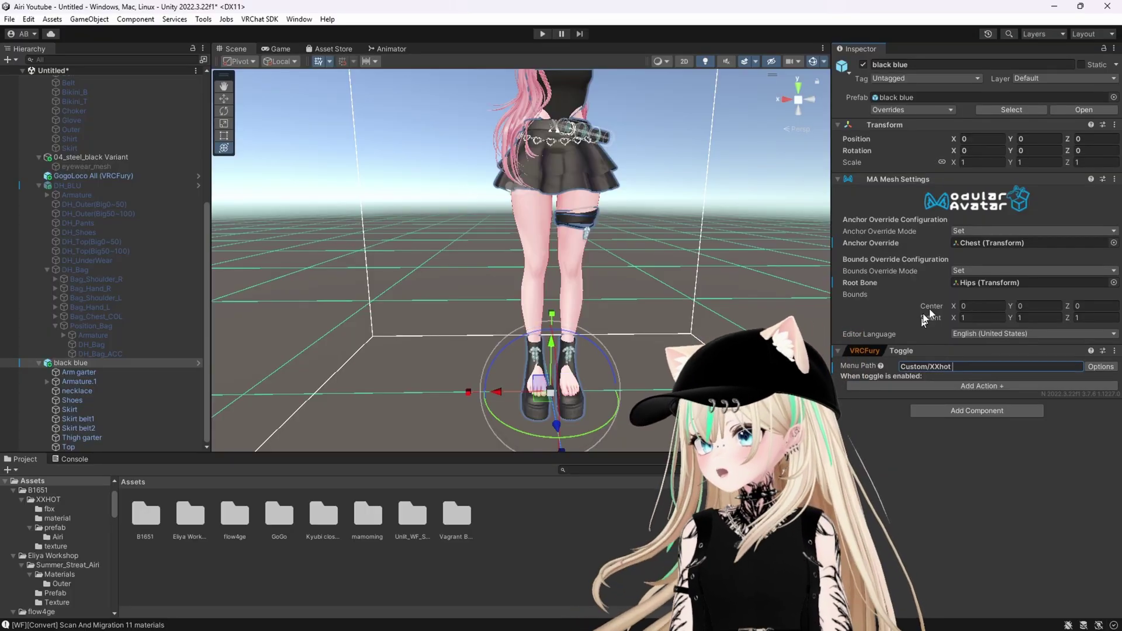
- Make the XXhot toggle Saved Between Worlds and give it an Object Toggle action that turns on black blue
click(1097, 366)
click(981, 384)
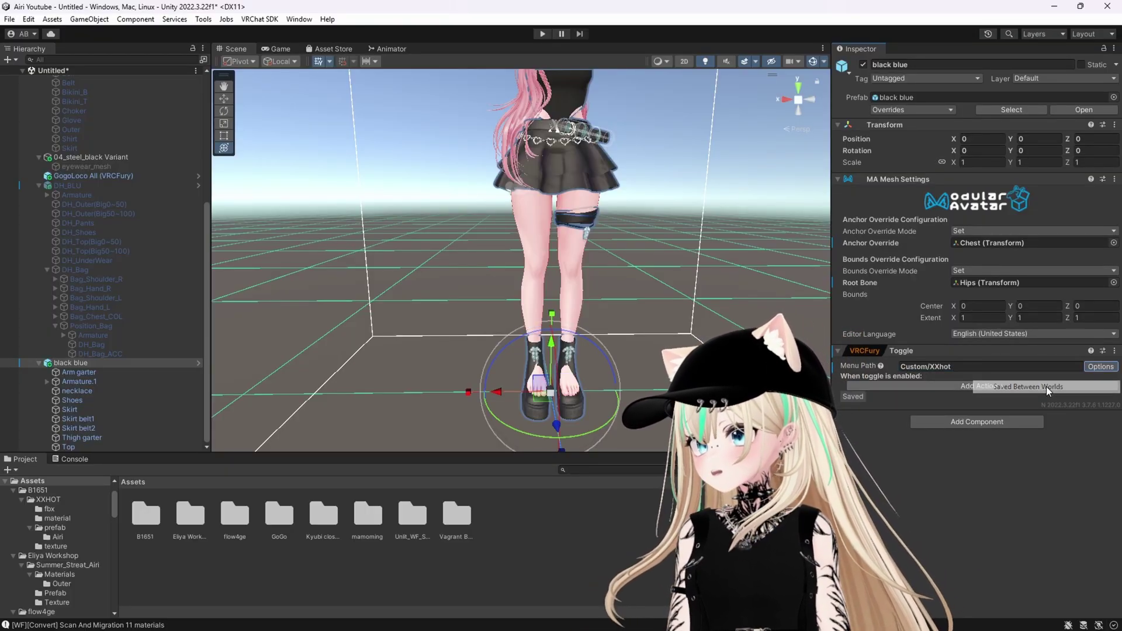
click(988, 386)
click(993, 510)
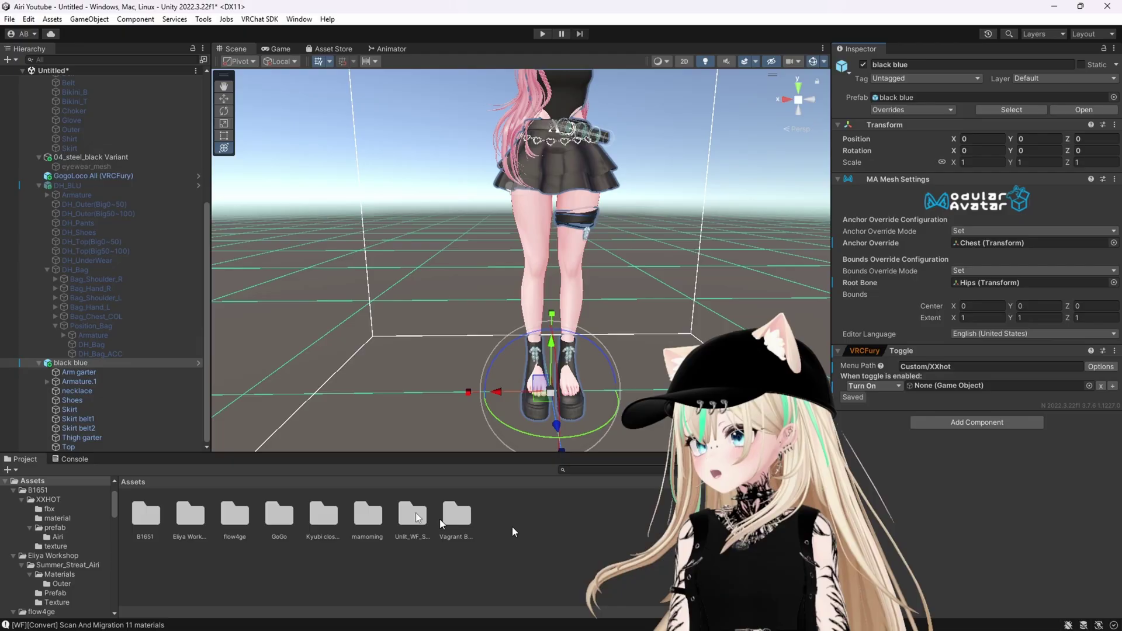
drag(61, 366, 949, 387)
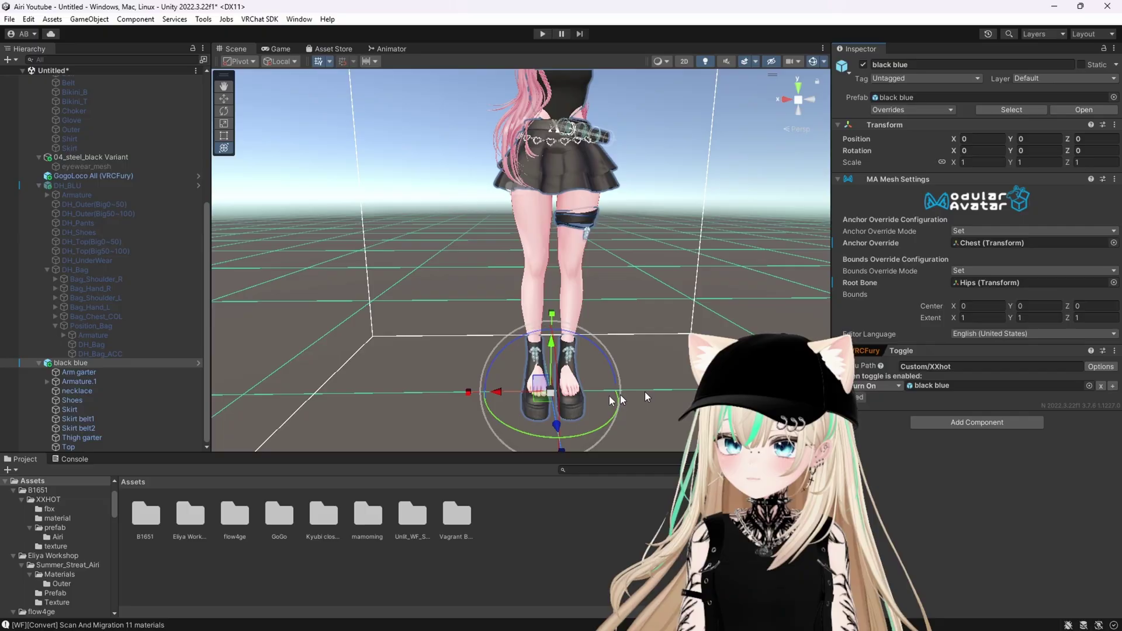
- Add a BlendShape action to the XXhot toggle and assign Body all as its renderer
click(1112, 386)
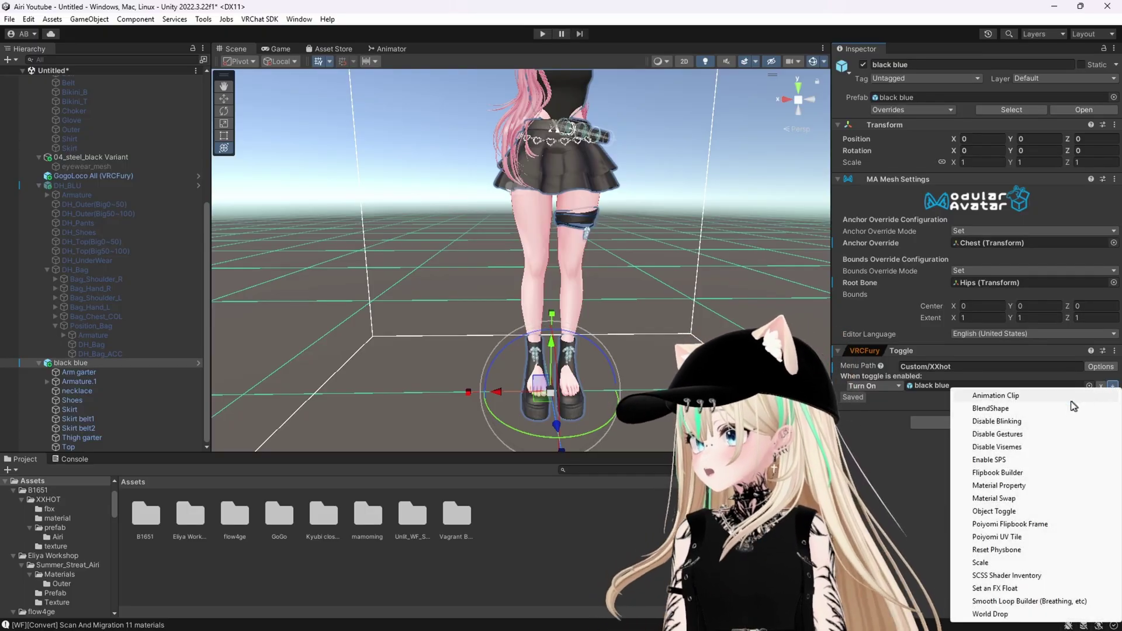
click(1037, 409)
click(860, 415)
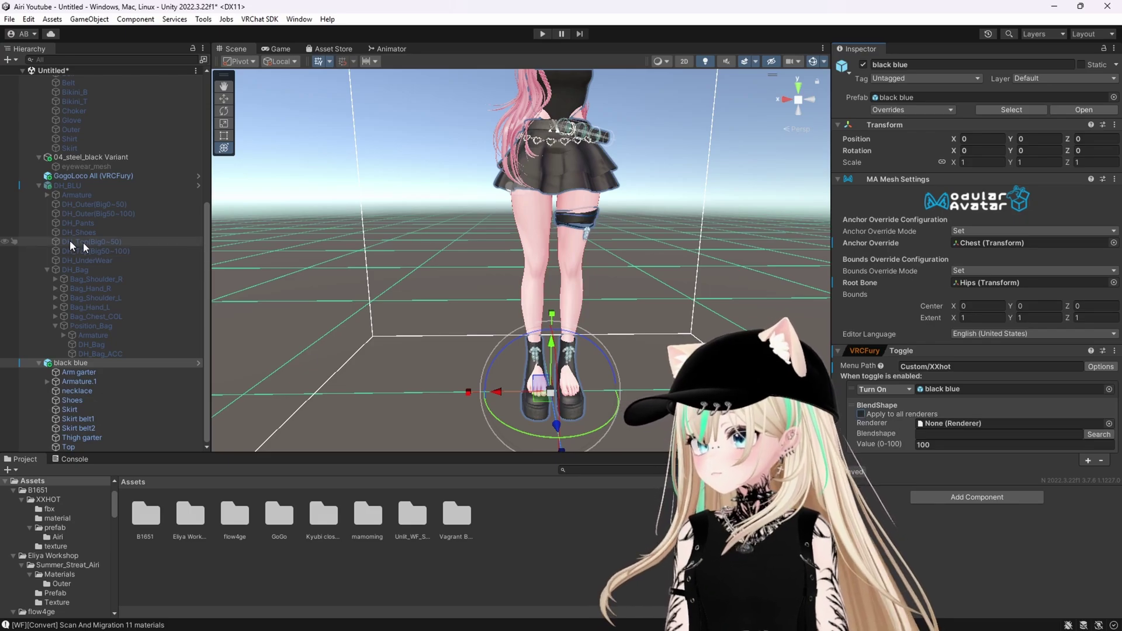
scroll(69, 240, up, 6)
drag(59, 113, 958, 425)
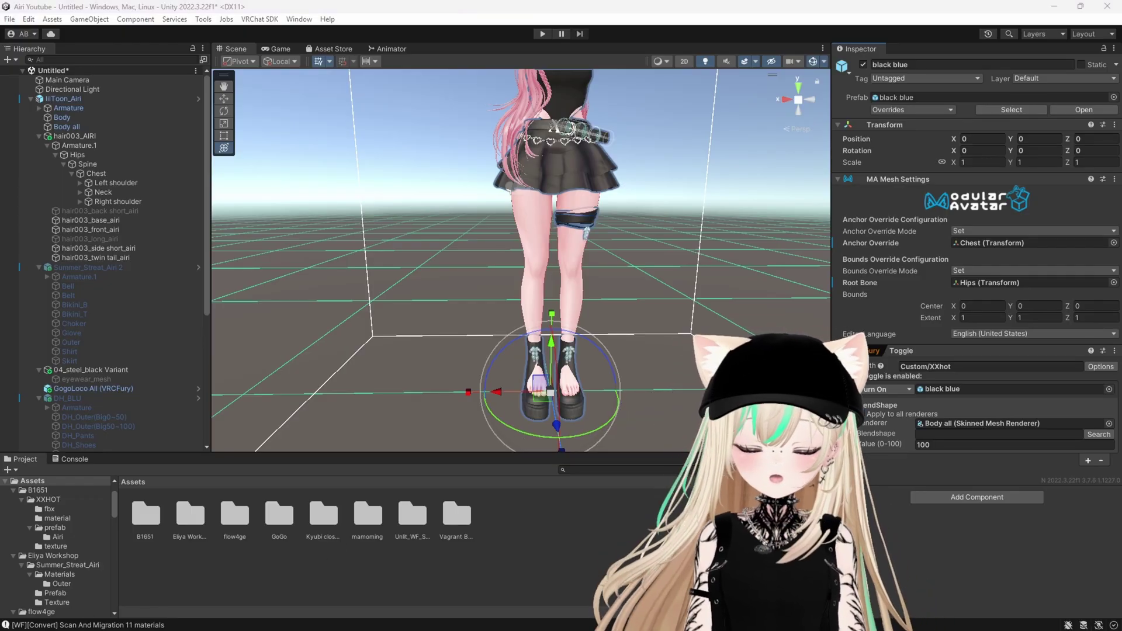
click(517, 55)
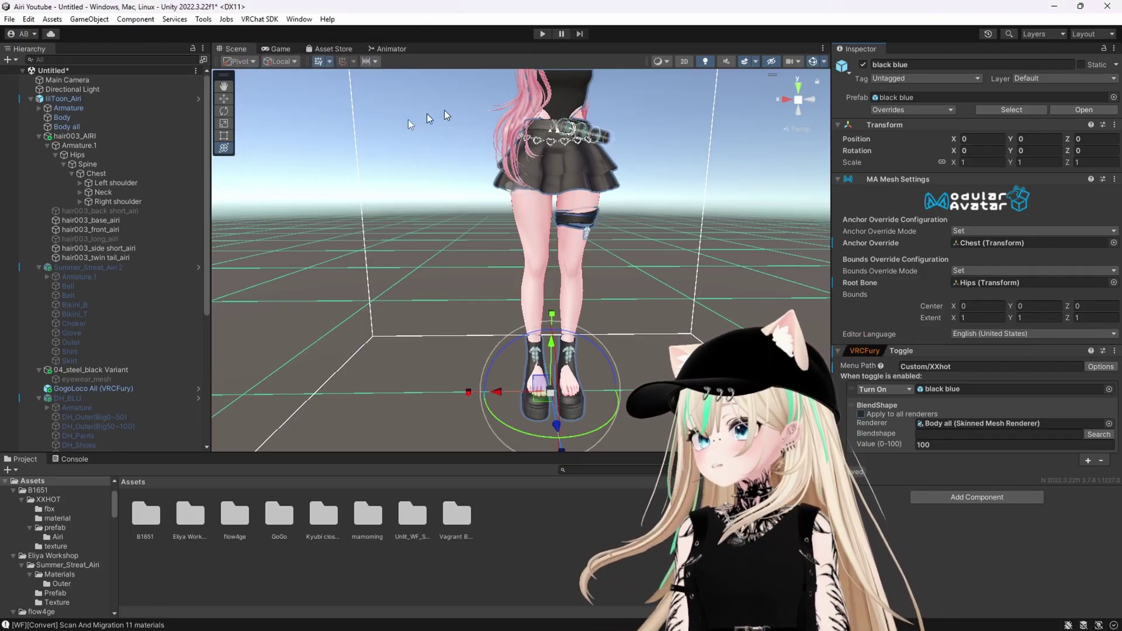
- Set the XXhot toggle's BlendShape action to High heels_OFF with a value of 0
click(1092, 439)
click(1091, 436)
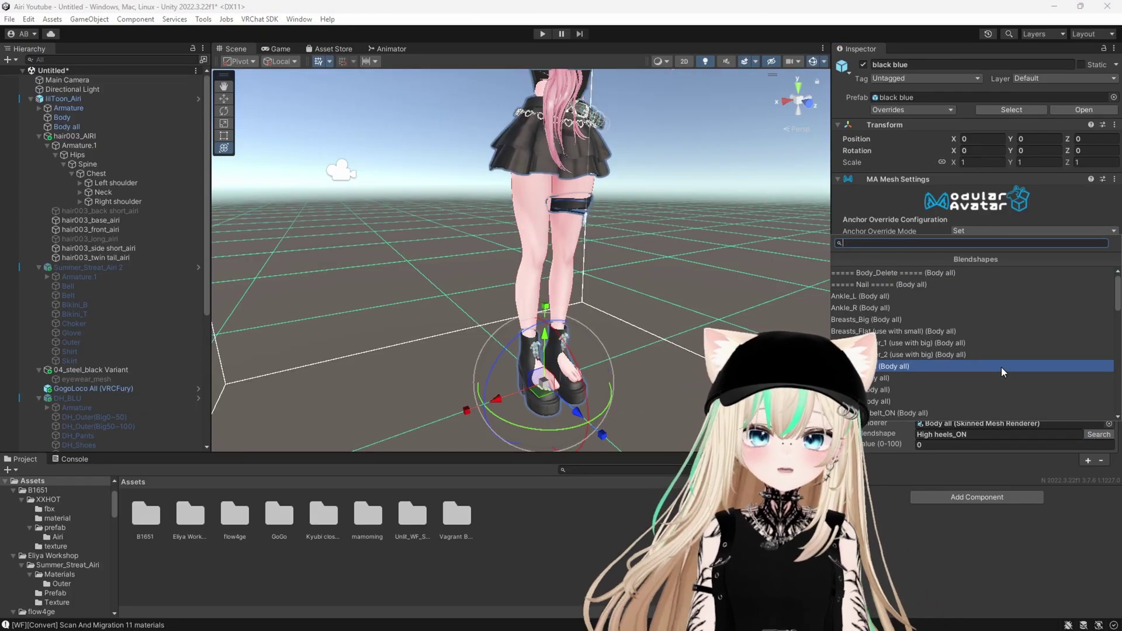
text(heel)
key(Return)
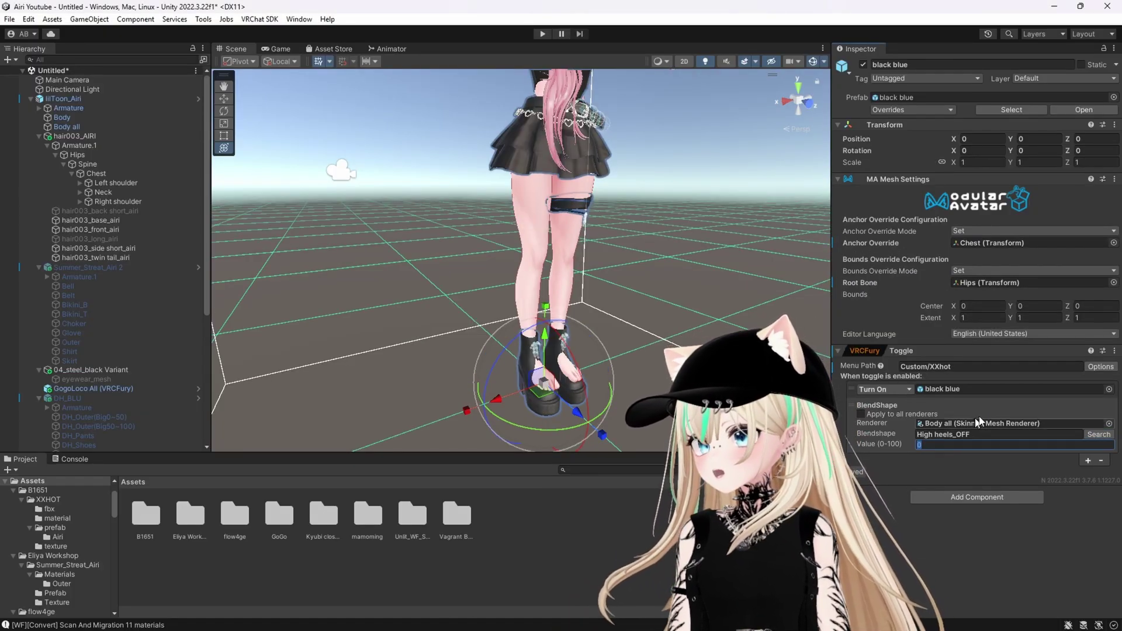
- Deactivate the black blue outfit and activate the DH_BLU outfit on the avatar
click(622, 361)
alt+drag(604, 287, 568, 278)
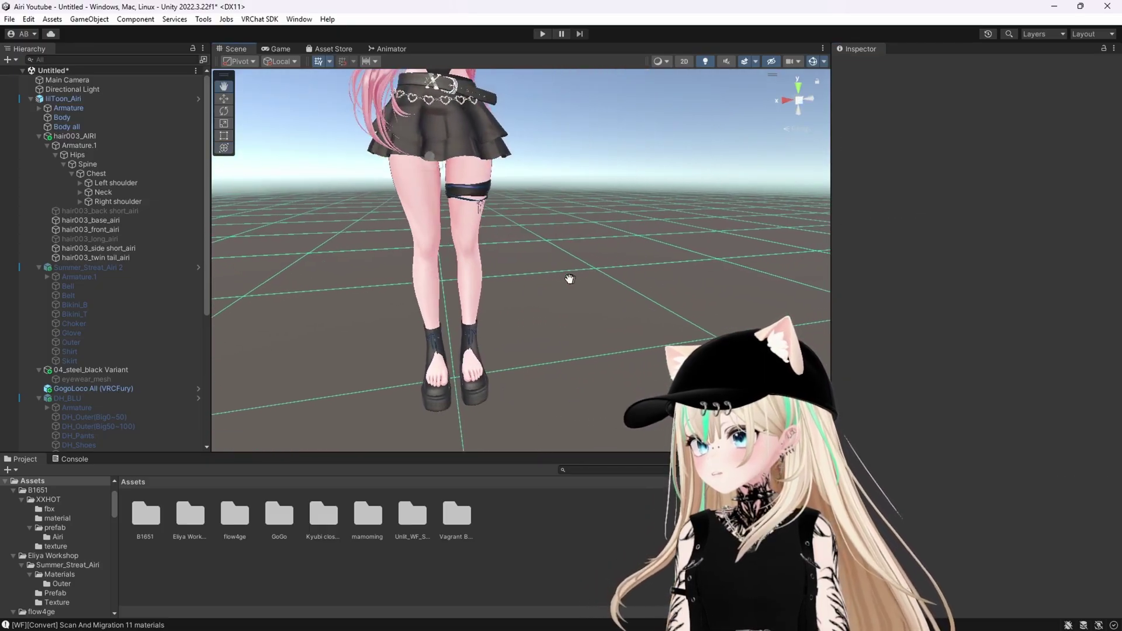
middle_drag(450, 219, 611, 306)
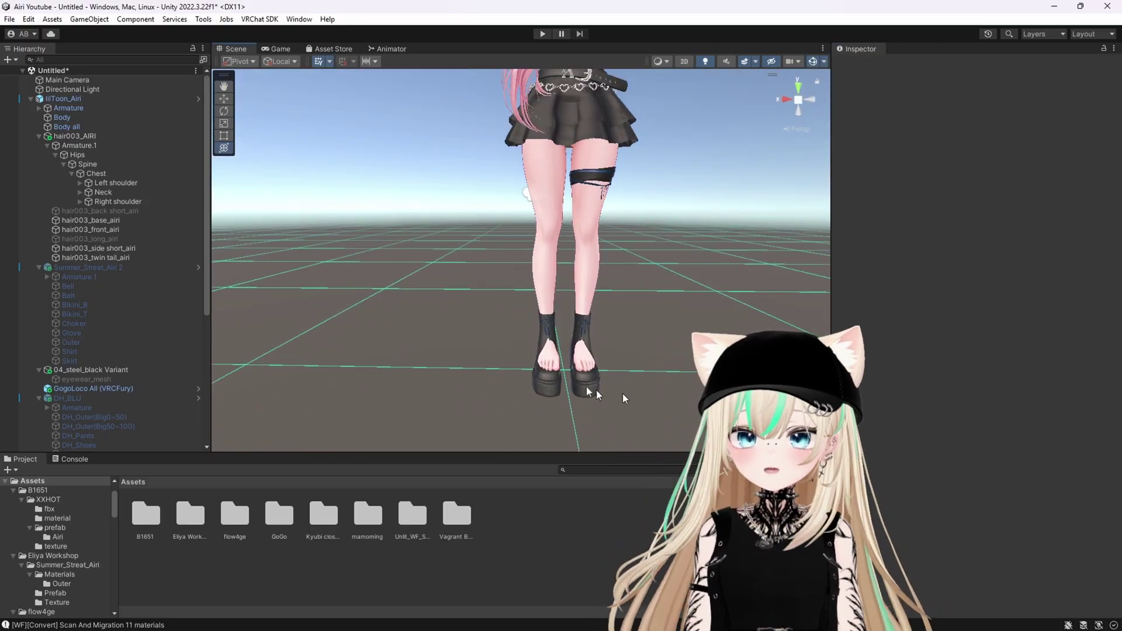
scroll(89, 405, down, 6)
click(89, 400)
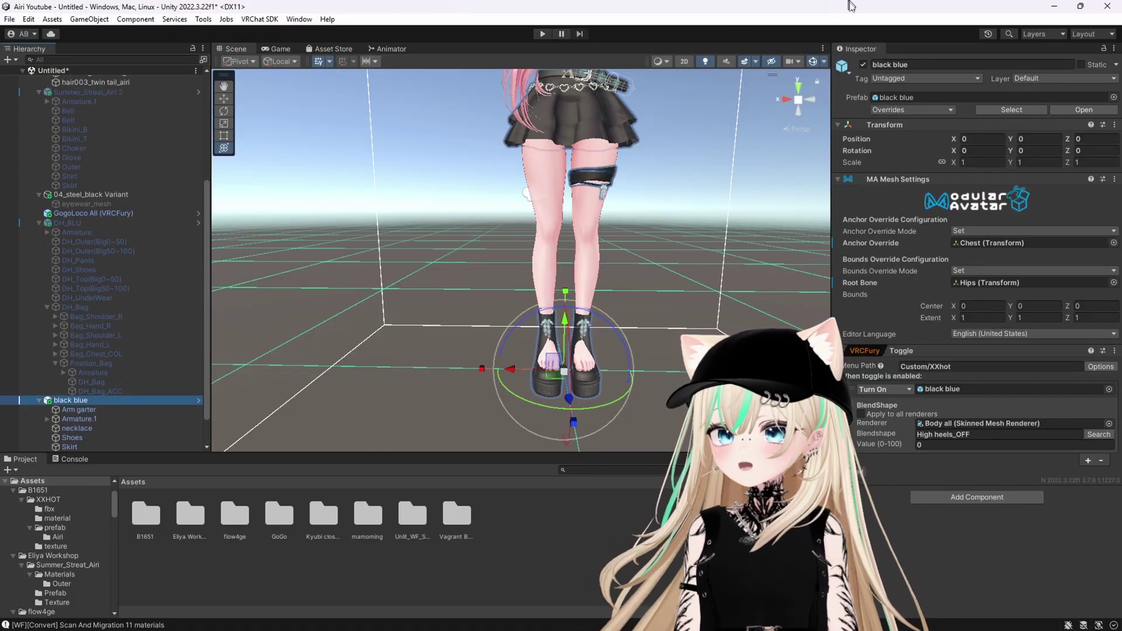
click(864, 65)
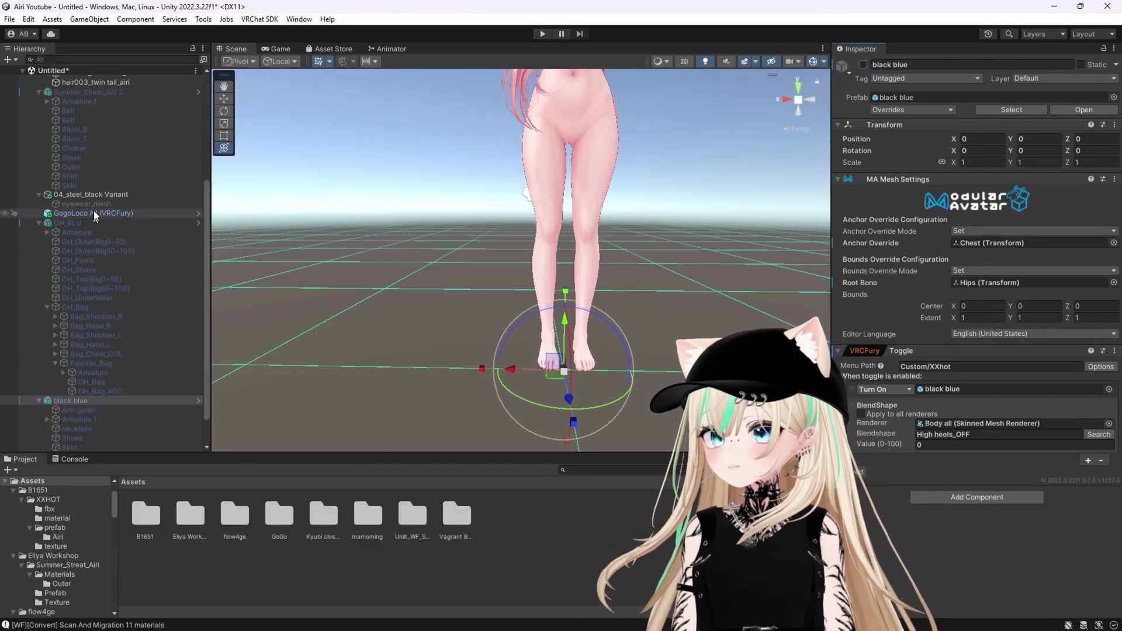
click(86, 222)
click(864, 65)
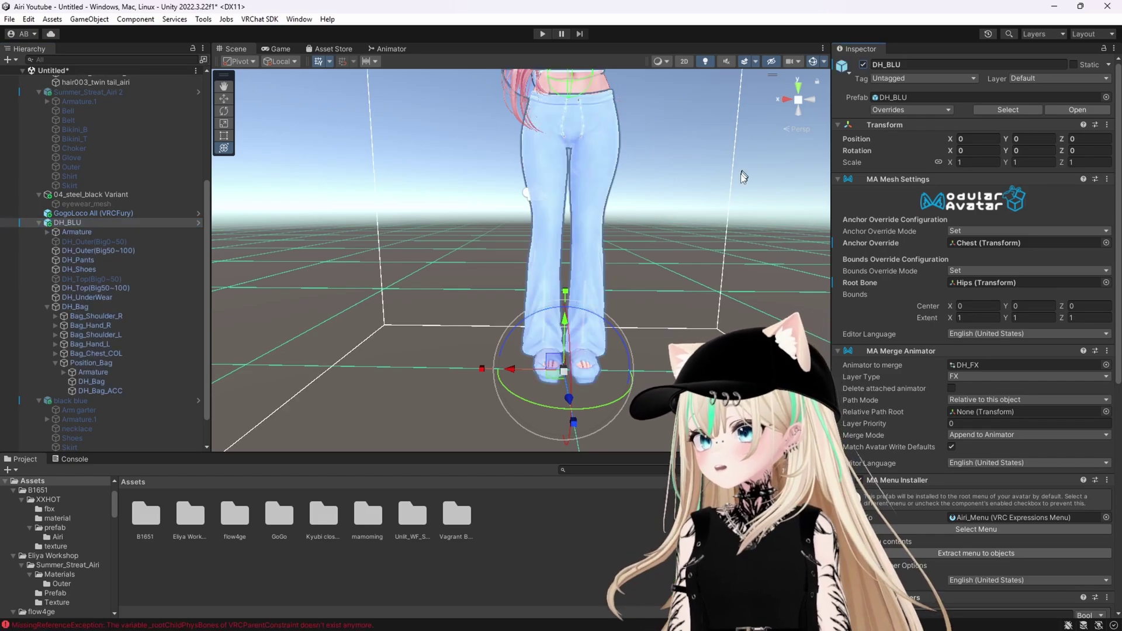
- Enter Play mode and inspect the avatar's DH_BLU outfit down to the shoes
click(742, 175)
middle_drag(762, 114, 736, 207)
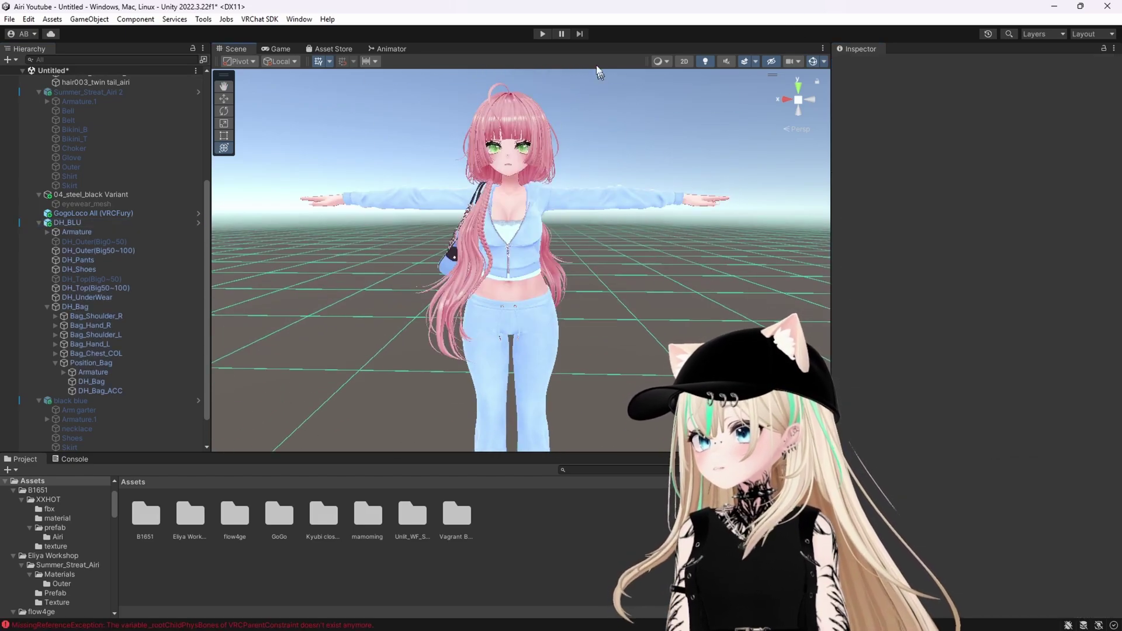
click(542, 34)
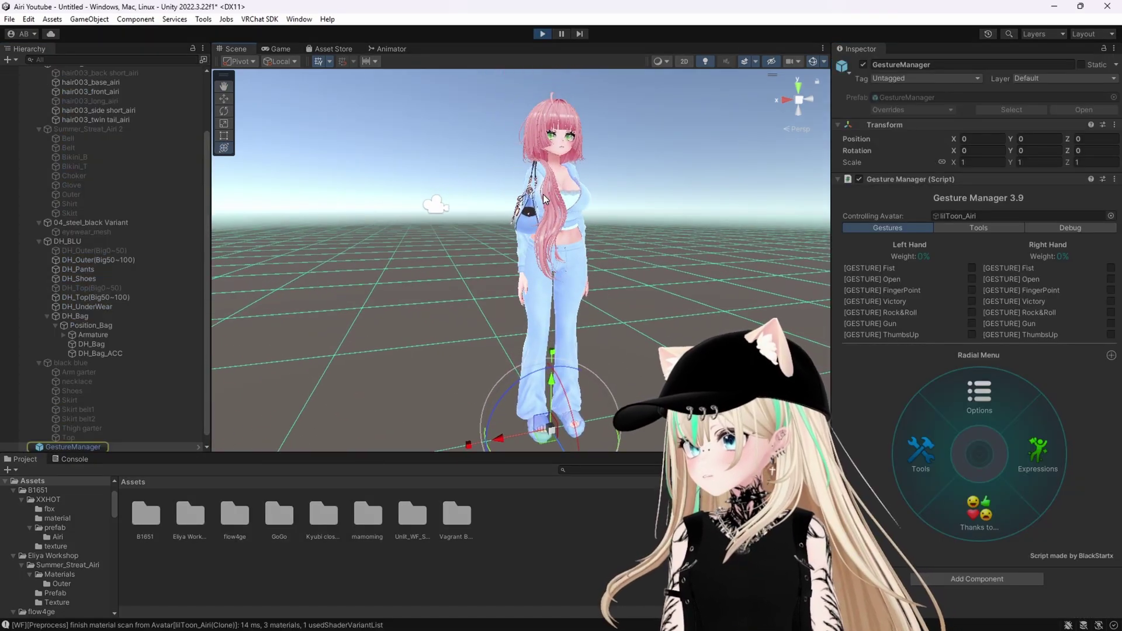
scroll(675, 330, up, 3)
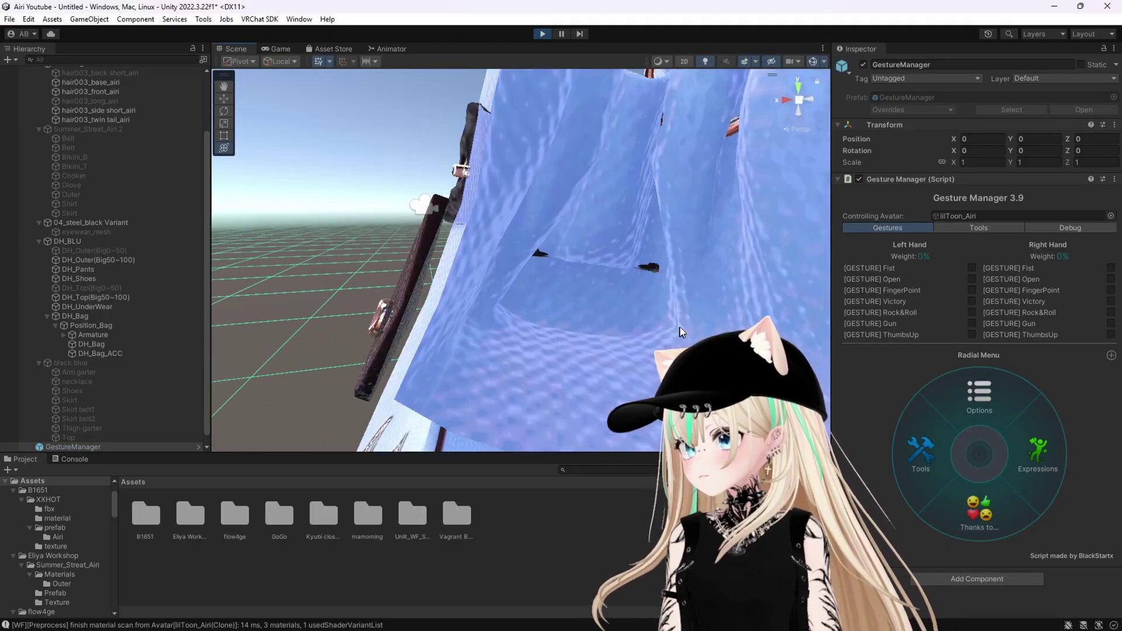
middle_drag(679, 328, 684, 293)
scroll(686, 291, down, 2)
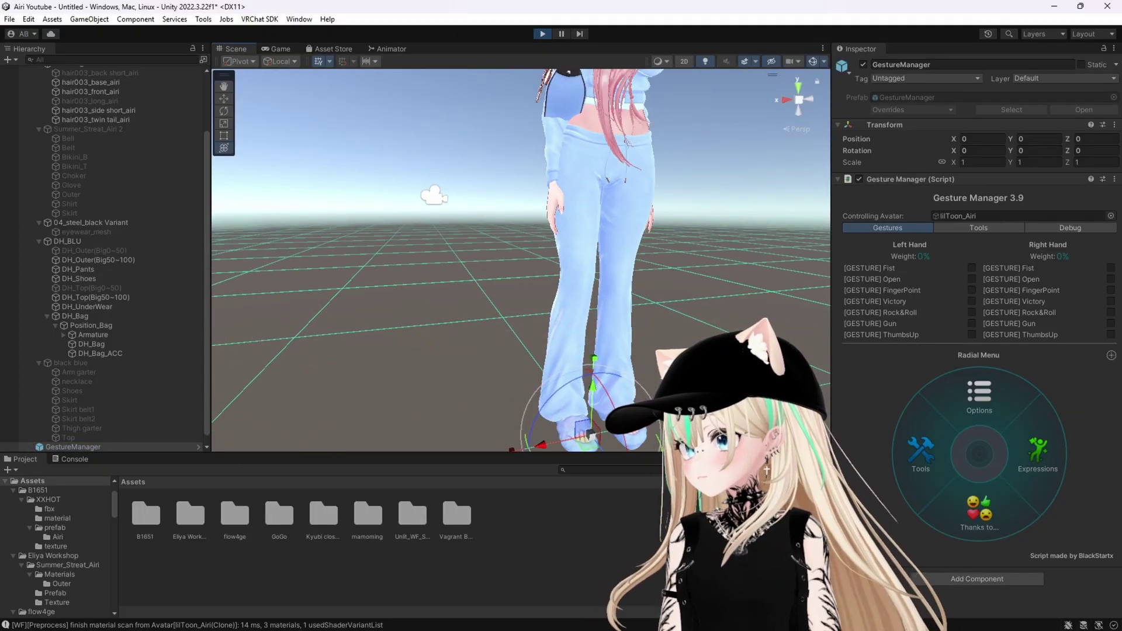
click(688, 358)
middle_drag(688, 357, 689, 343)
scroll(547, 366, down, 4)
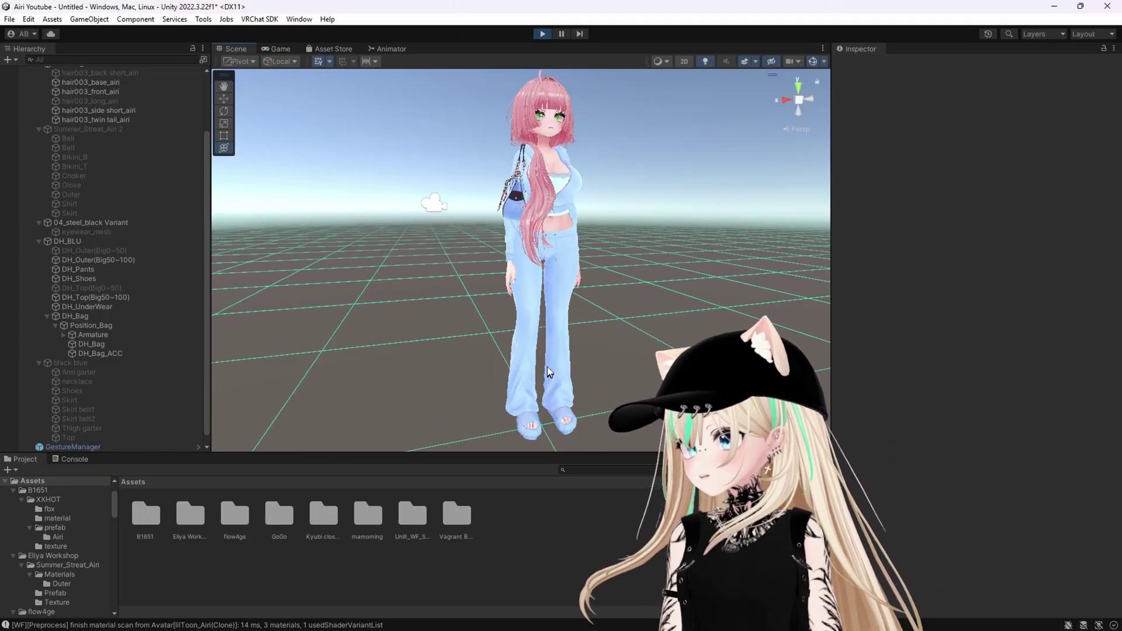
- Switch on Dollhouse Toggle and XXhot in the Gesture Manager's Custom radial submenu
click(73, 446)
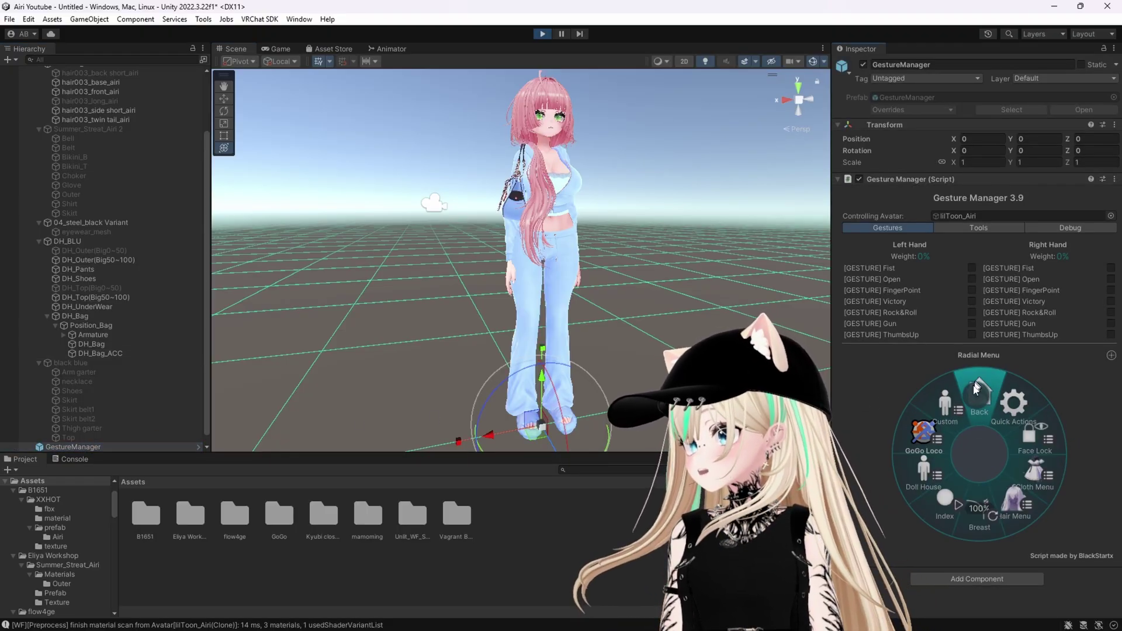
click(924, 474)
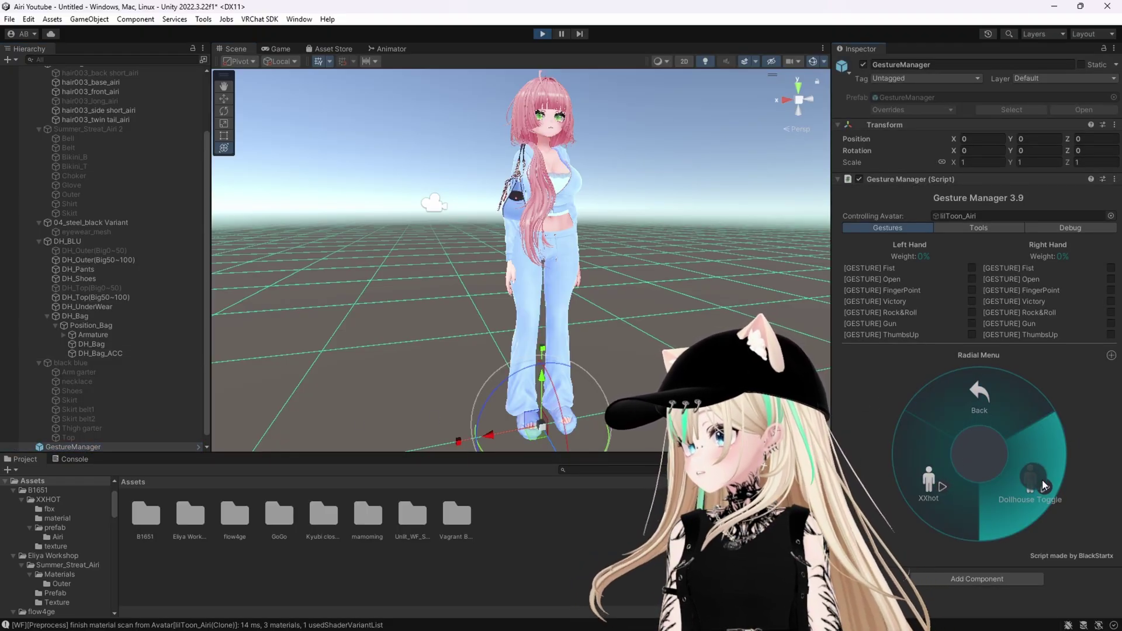
click(931, 485)
click(941, 482)
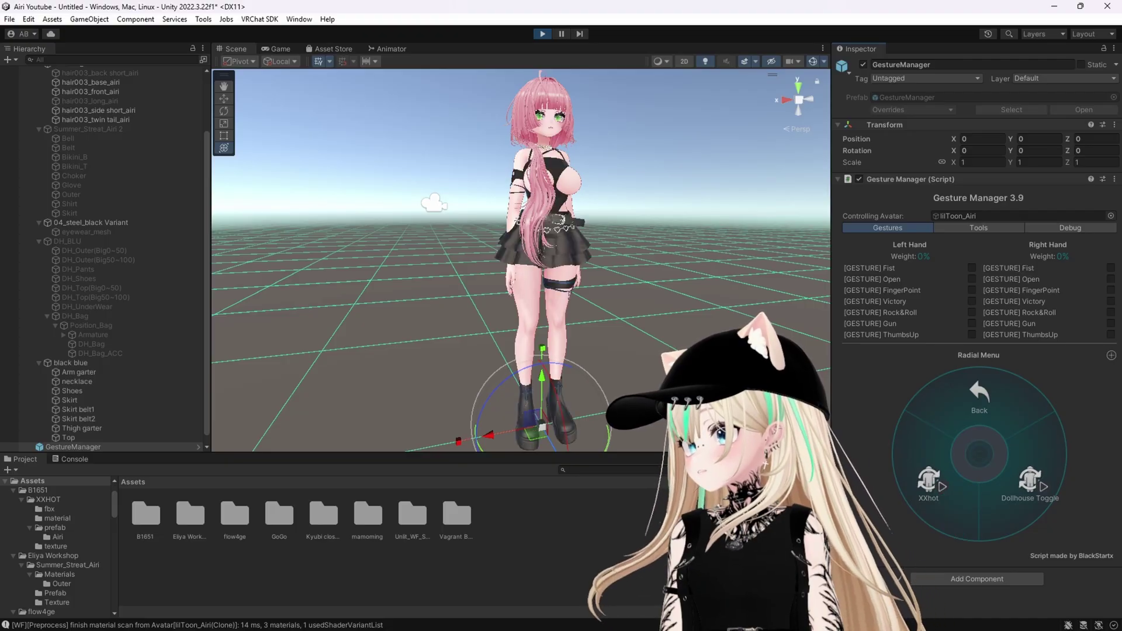
- Examine the XXhot outfit's boots and the avatar's feet and legs from several angles for clipping
key(f)
scroll(653, 336, up, 10)
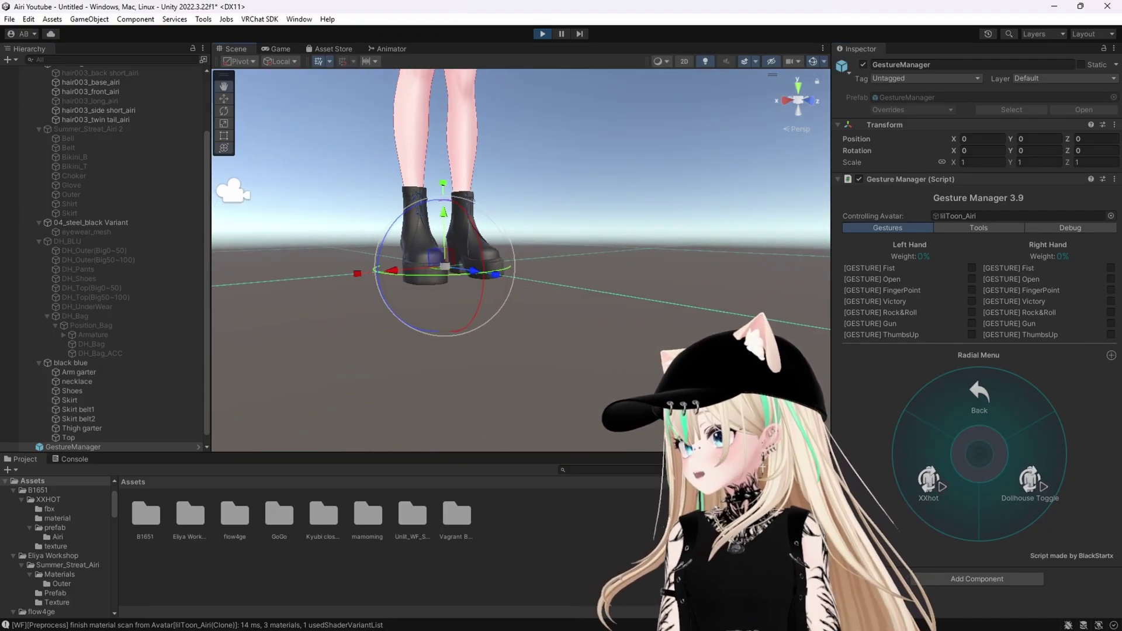
right_drag(436, 293, 626, 300)
scroll(631, 301, down, 3)
scroll(635, 300, down, 2)
middle_drag(635, 301, 636, 309)
right_drag(637, 308, 511, 302)
scroll(549, 295, down, 8)
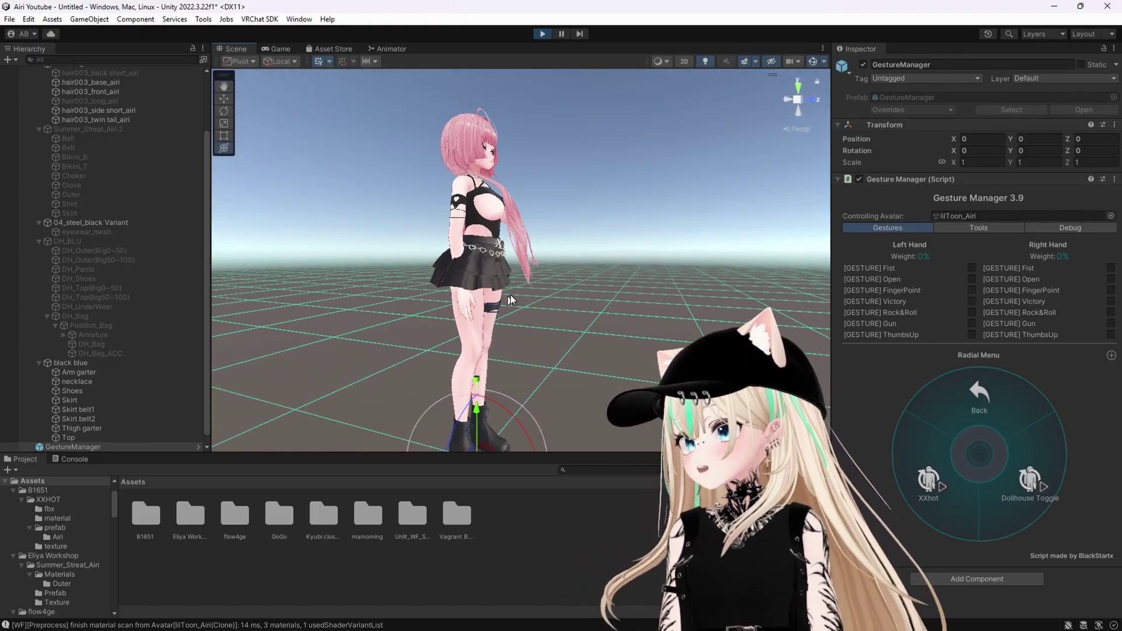
right_drag(511, 251, 519, 228)
right_drag(480, 146, 328, 145)
middle_drag(338, 265, 435, 143)
scroll(494, 204, up, 5)
alt+drag(498, 207, 639, 245)
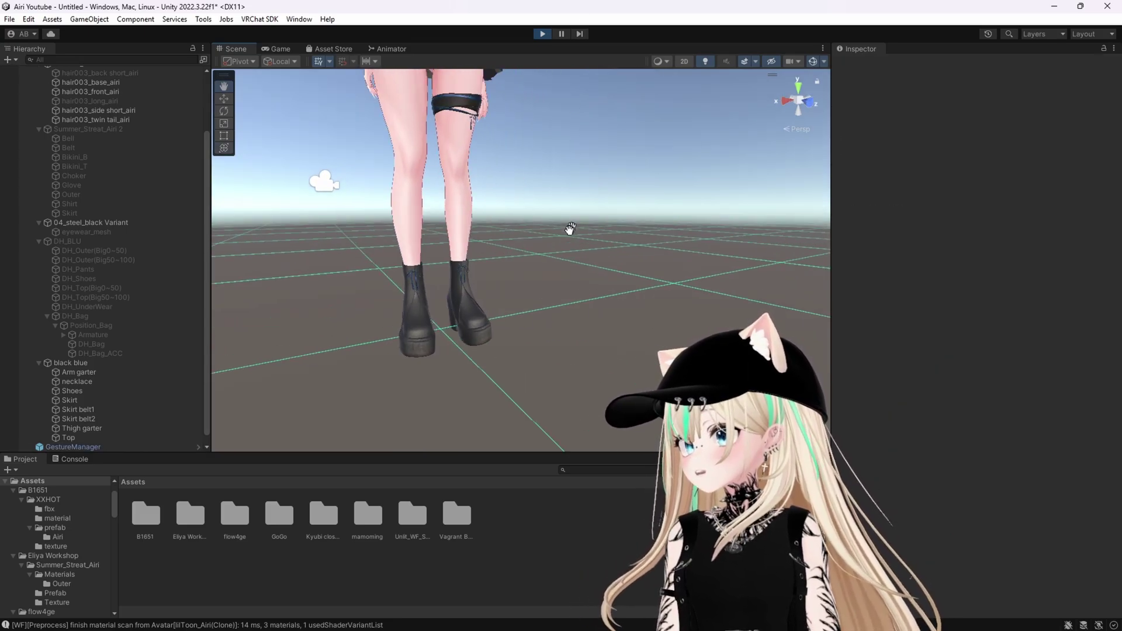
right_drag(569, 230, 489, 310)
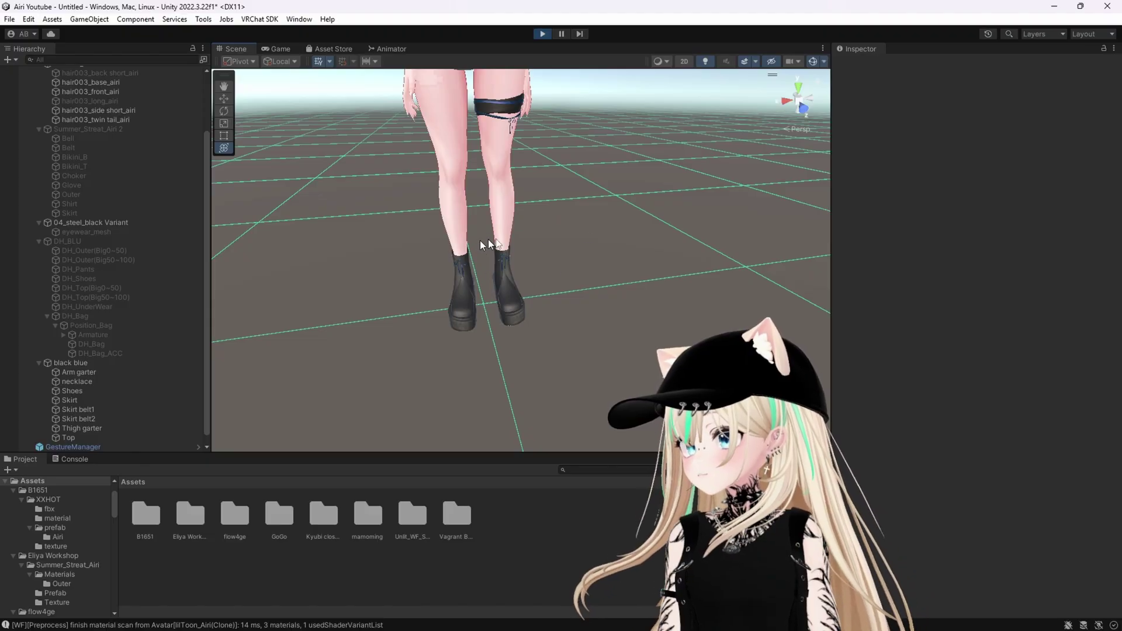
alt+drag(498, 239, 483, 228)
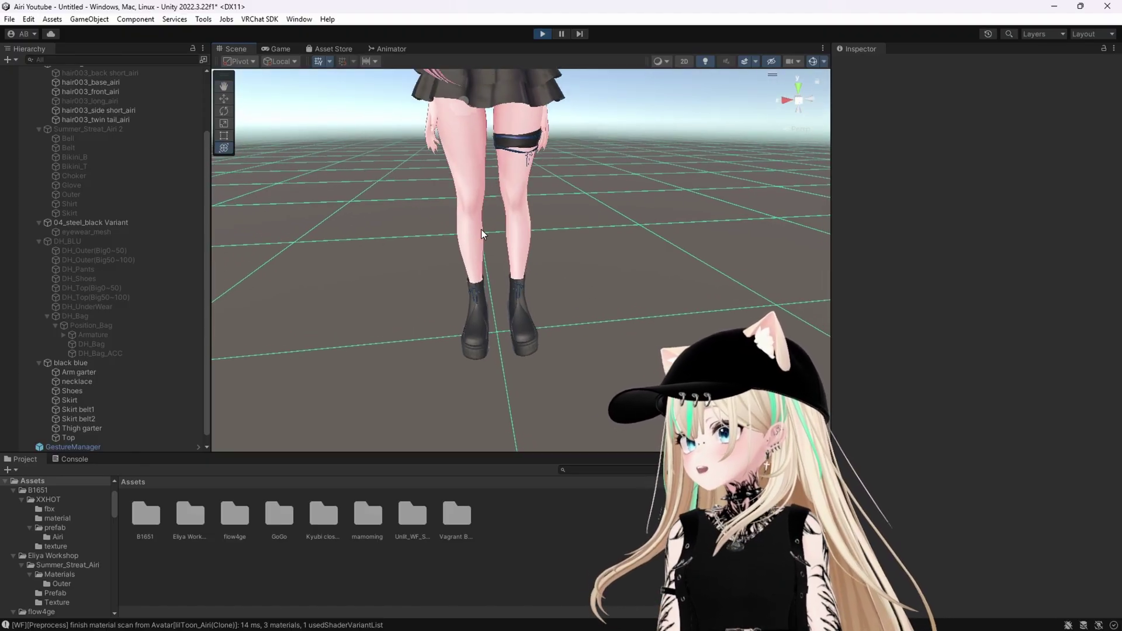